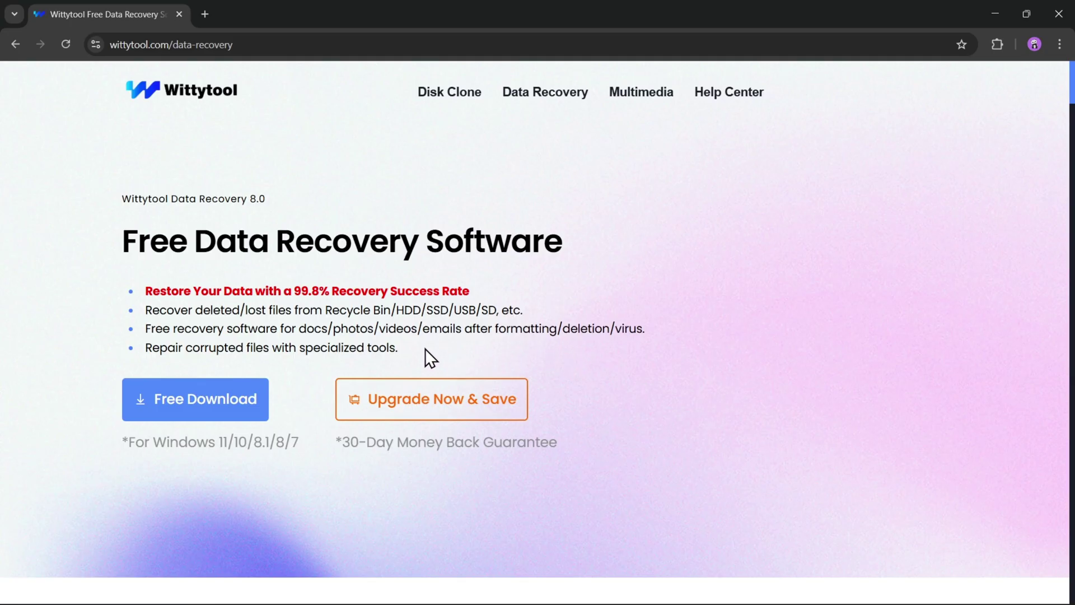
- Read through the WittyTool product page, noting its 99.8 success rate figure
{"action": "double_click", "coordinate": [302, 291]}
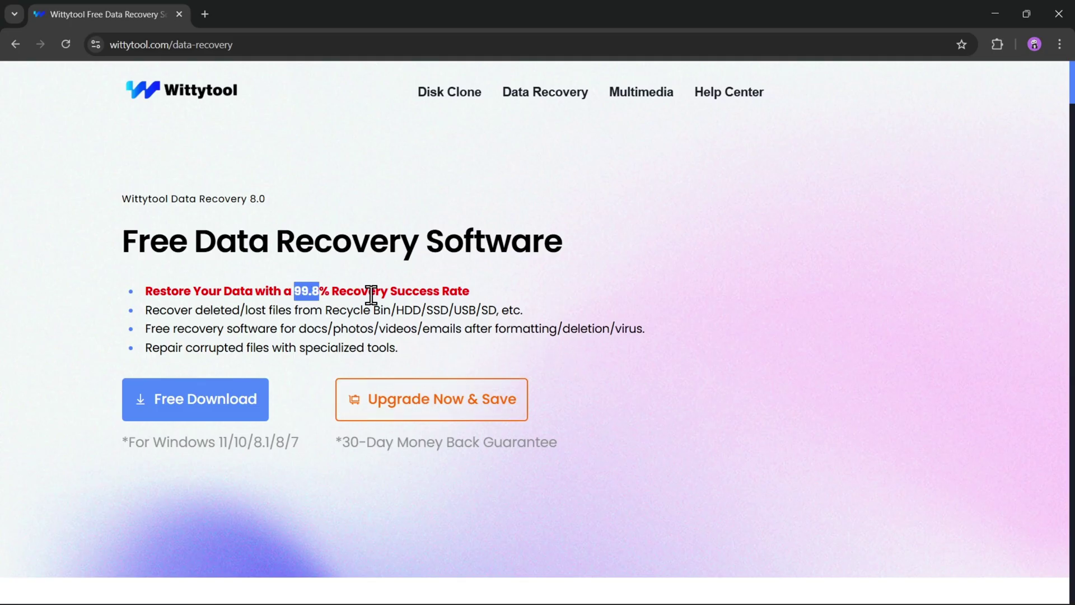
{"action": "left_click", "coordinate": [371, 294]}
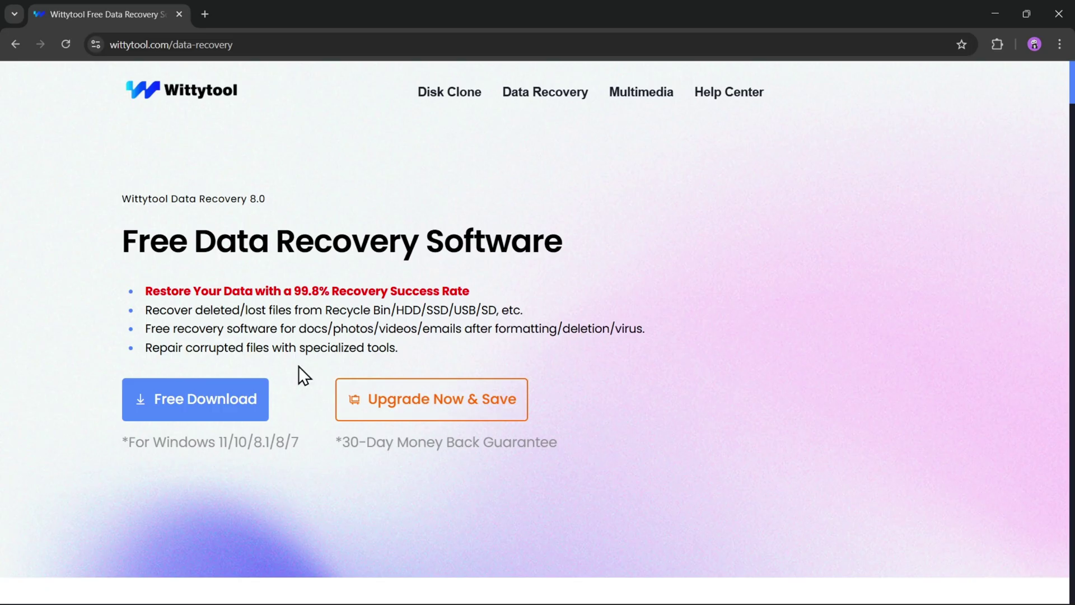
{"action": "scroll", "coordinate": [344, 351], "scroll_direction": "down", "scroll_amount": 5}
{"action": "scroll", "coordinate": [276, 322], "scroll_direction": "down", "scroll_amount": 3}
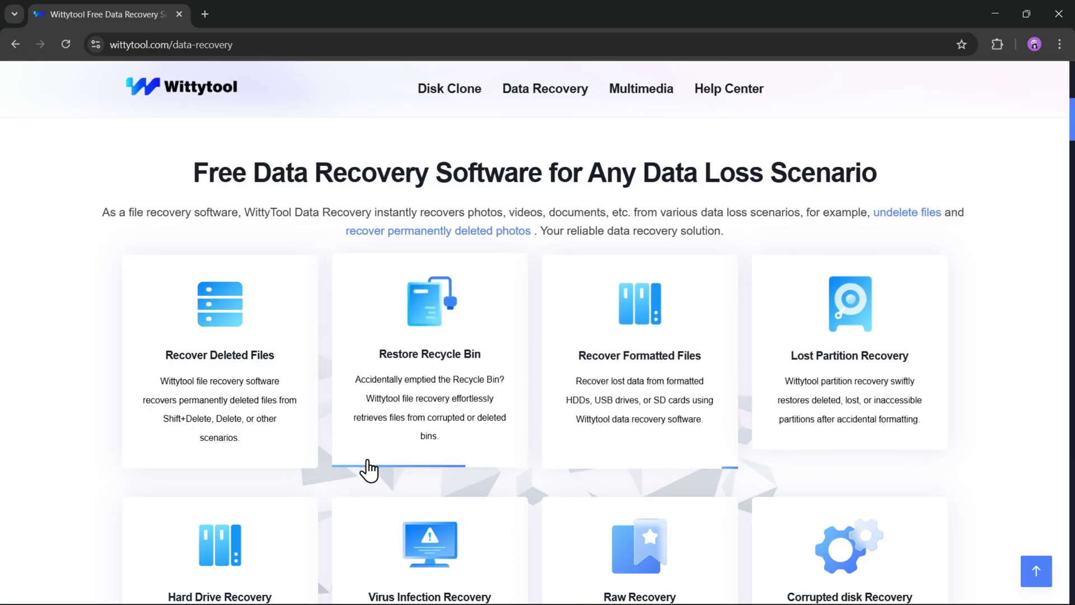
{"action": "scroll", "coordinate": [367, 468], "scroll_direction": "down", "scroll_amount": 3}
{"action": "scroll", "coordinate": [486, 476], "scroll_direction": "down", "scroll_amount": 2}
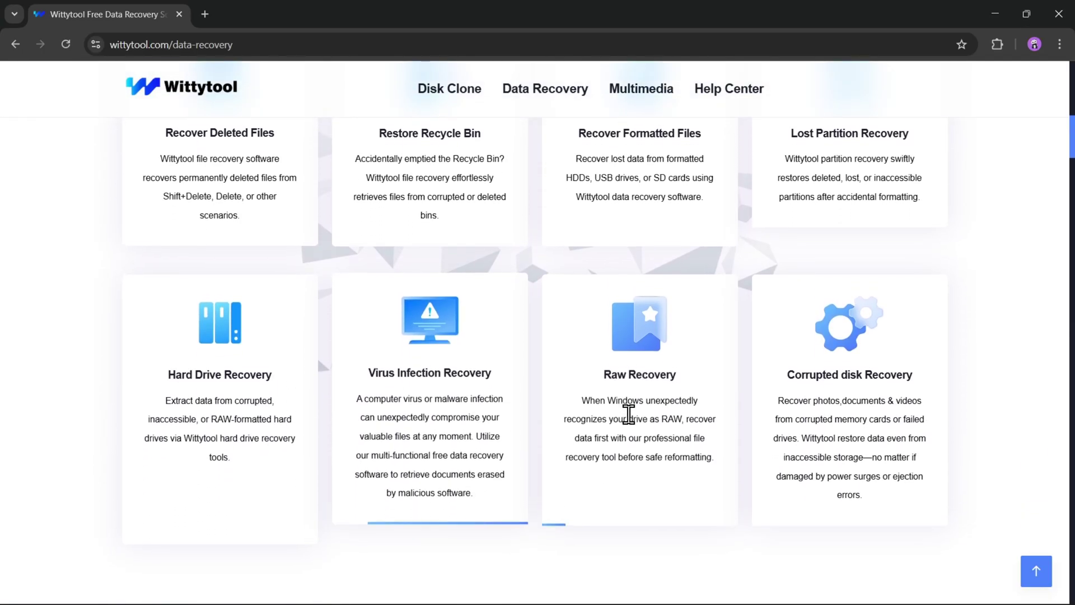
{"action": "scroll", "coordinate": [529, 417], "scroll_direction": "down", "scroll_amount": 1}
{"action": "scroll", "coordinate": [528, 418], "scroll_direction": "down", "scroll_amount": 7}
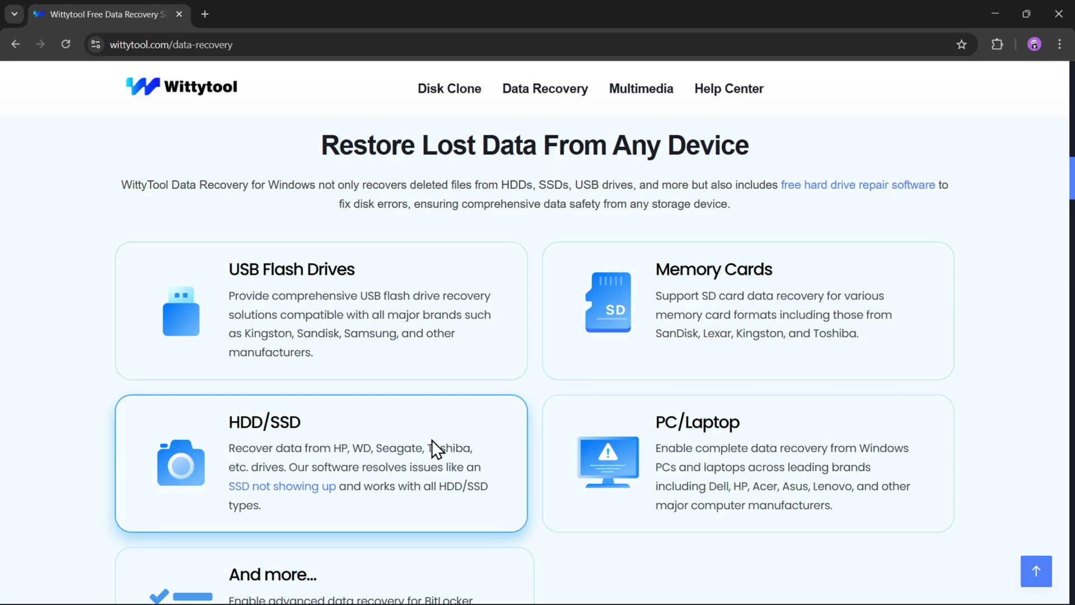
{"action": "scroll", "coordinate": [546, 400], "scroll_direction": "down", "scroll_amount": 1}
{"action": "scroll", "coordinate": [475, 352], "scroll_direction": "down", "scroll_amount": 3}
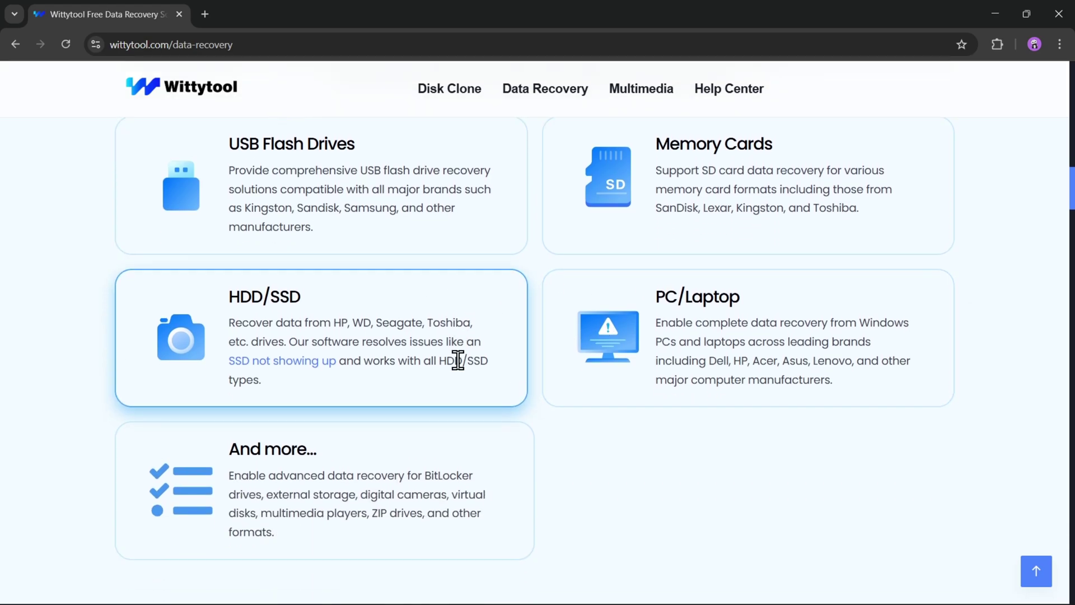
{"action": "scroll", "coordinate": [492, 428], "scroll_direction": "down", "scroll_amount": 6}
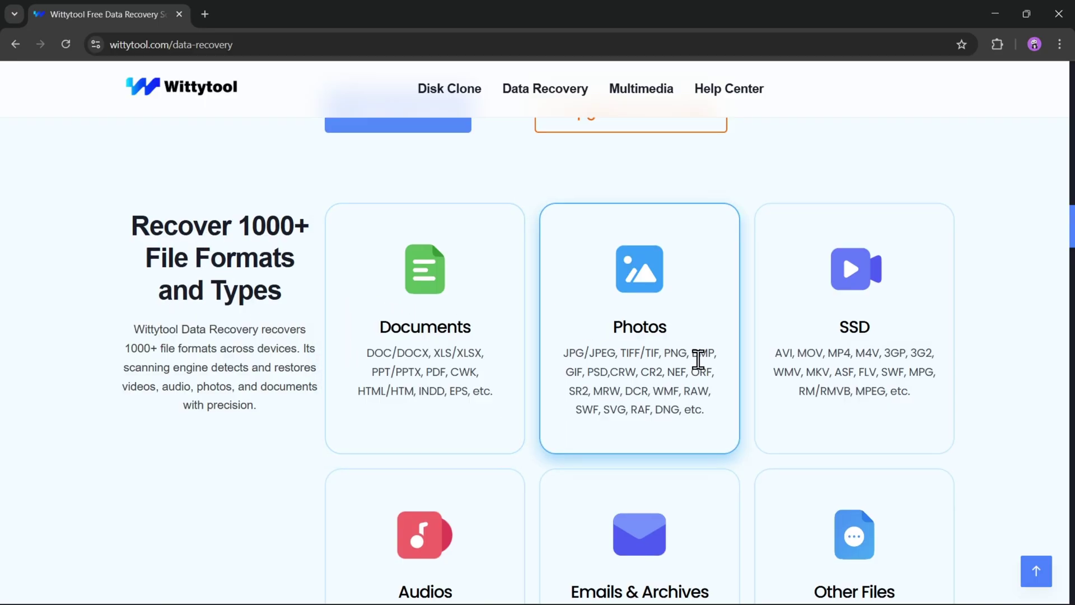
{"action": "scroll", "coordinate": [667, 421], "scroll_direction": "down", "scroll_amount": 3}
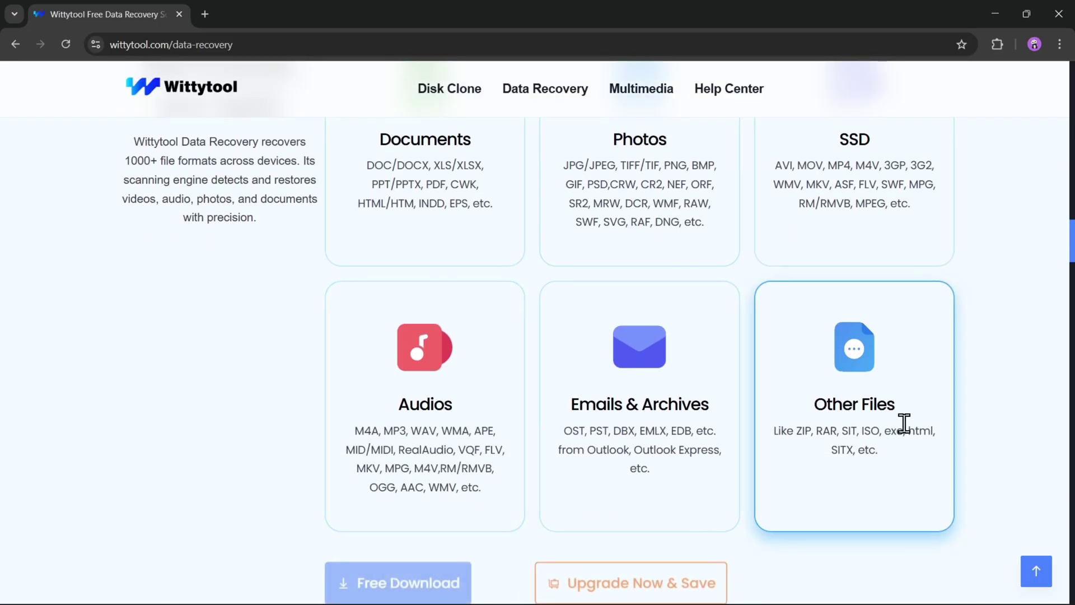
{"action": "scroll", "coordinate": [655, 434], "scroll_direction": "down", "scroll_amount": 3}
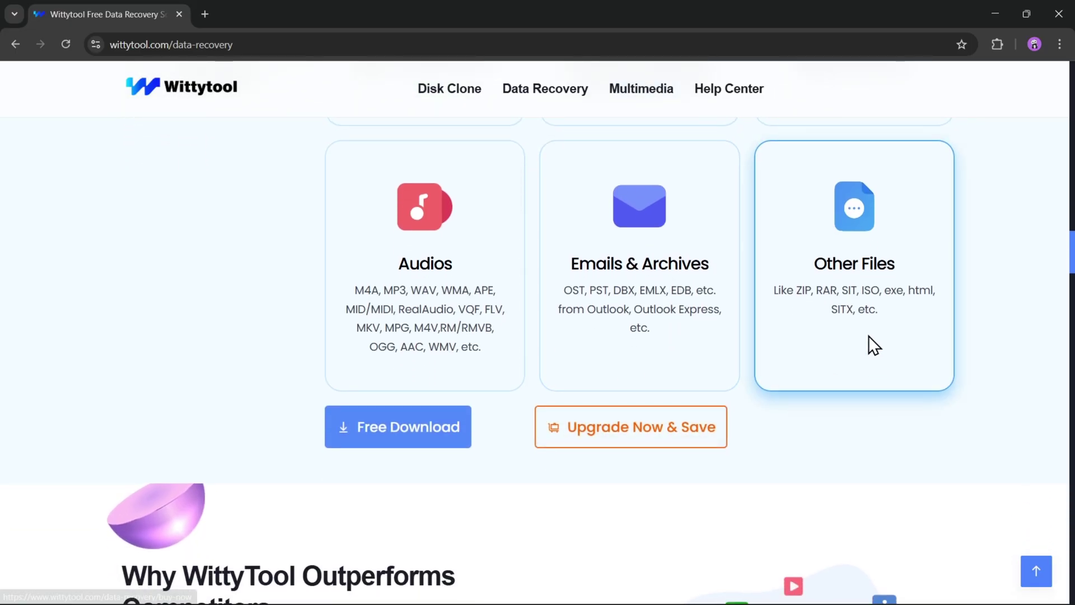
{"action": "scroll", "coordinate": [877, 328], "scroll_direction": "down", "scroll_amount": 3}
{"action": "scroll", "coordinate": [874, 334], "scroll_direction": "down", "scroll_amount": 2}
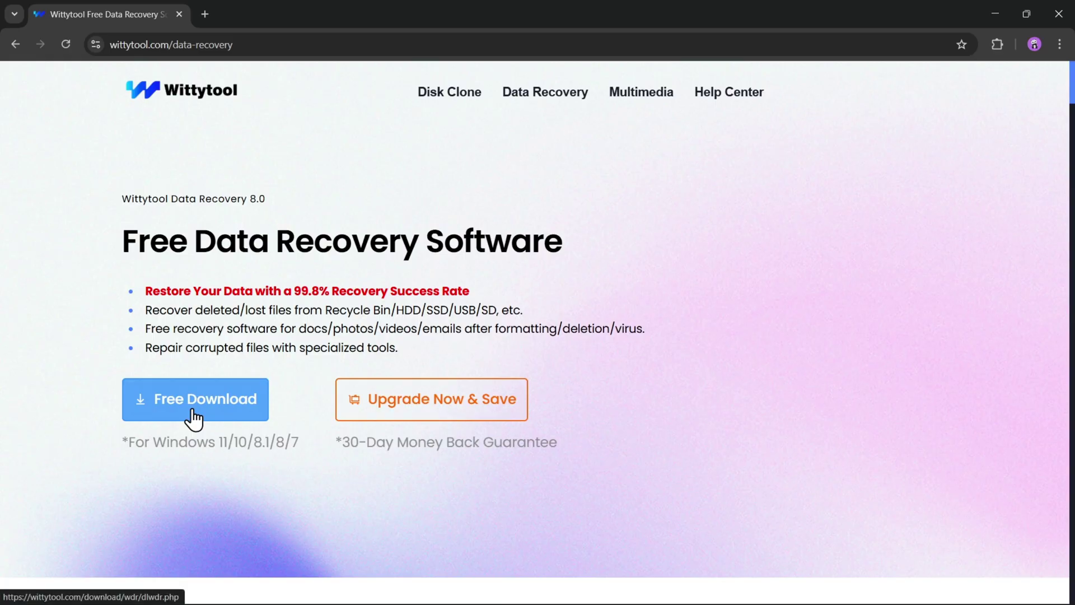
- Download the free installer Wittytool-WDR-free.exe and run it from the downloads list
{"action": "left_click", "coordinate": [192, 419]}
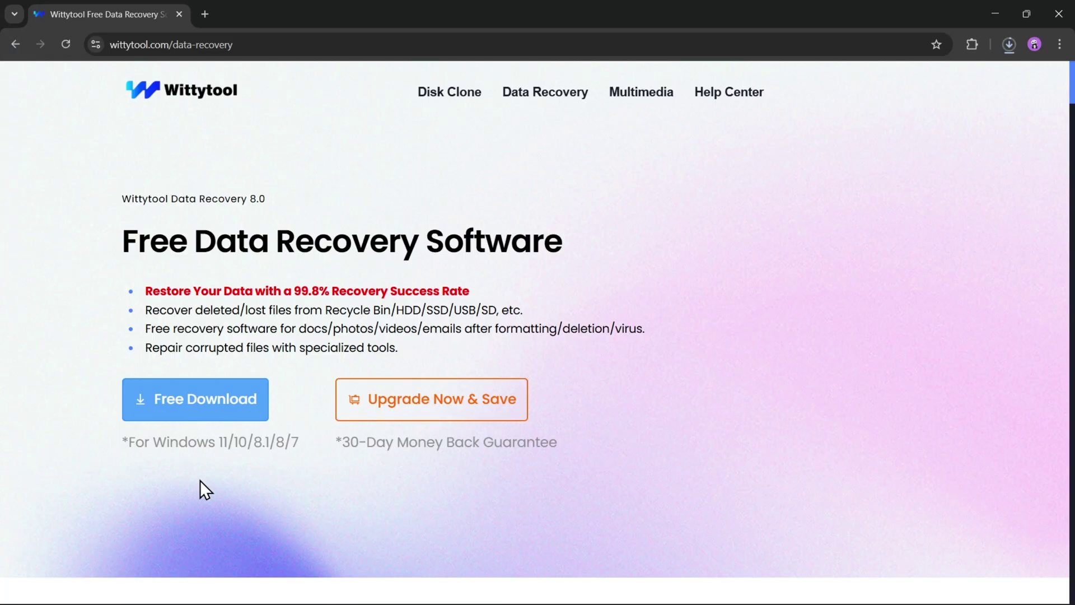
{"action": "left_click", "coordinate": [1008, 47]}
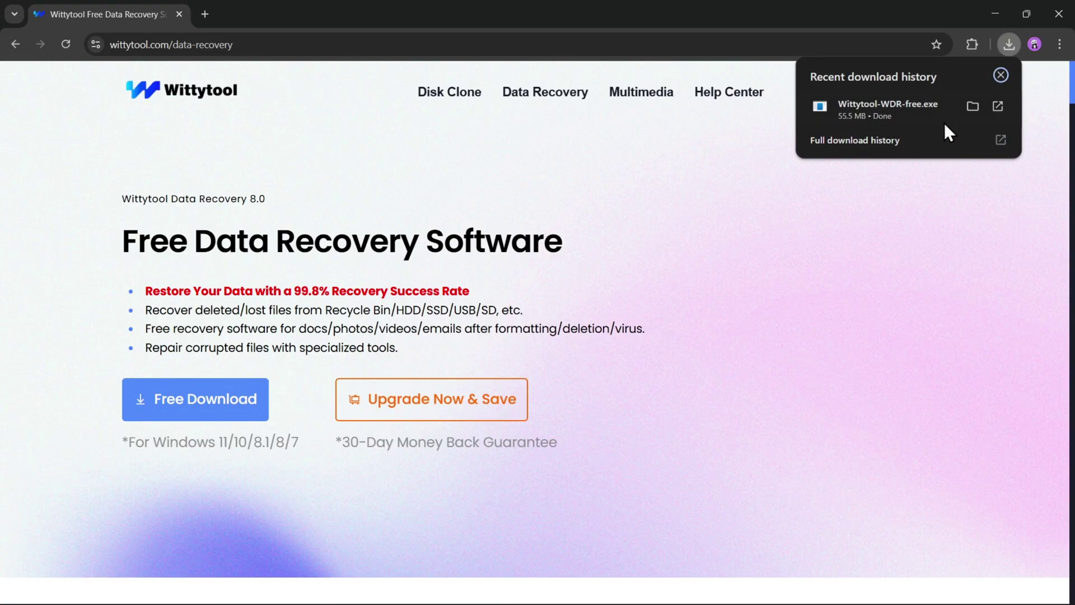
{"action": "left_click", "coordinate": [881, 110]}
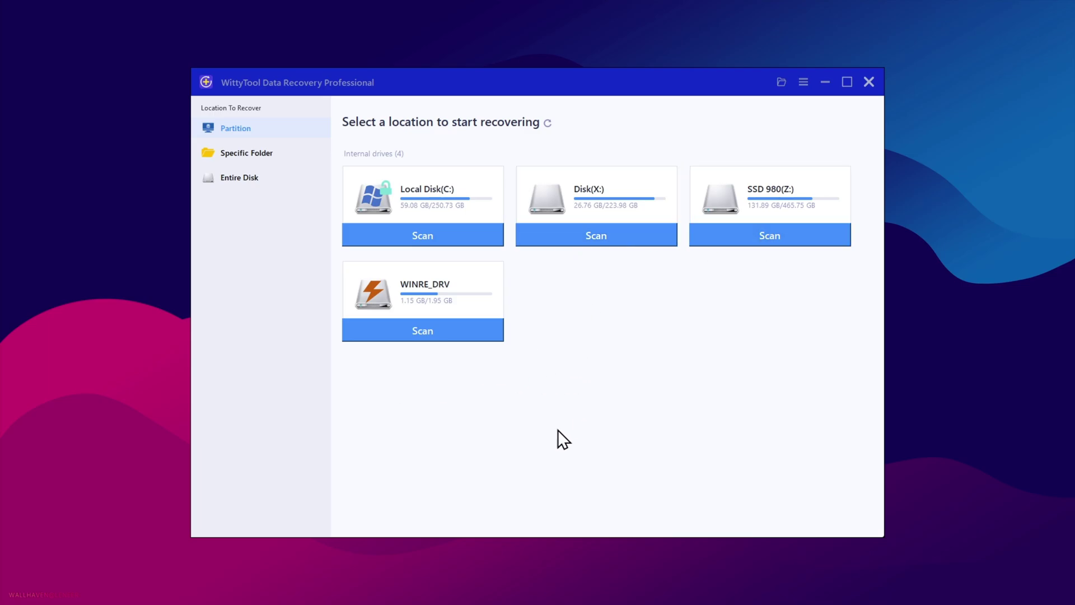
- Check the Specific Folder and Entire Disk scan options, then return to the Partition list
{"action": "left_click", "coordinate": [263, 153]}
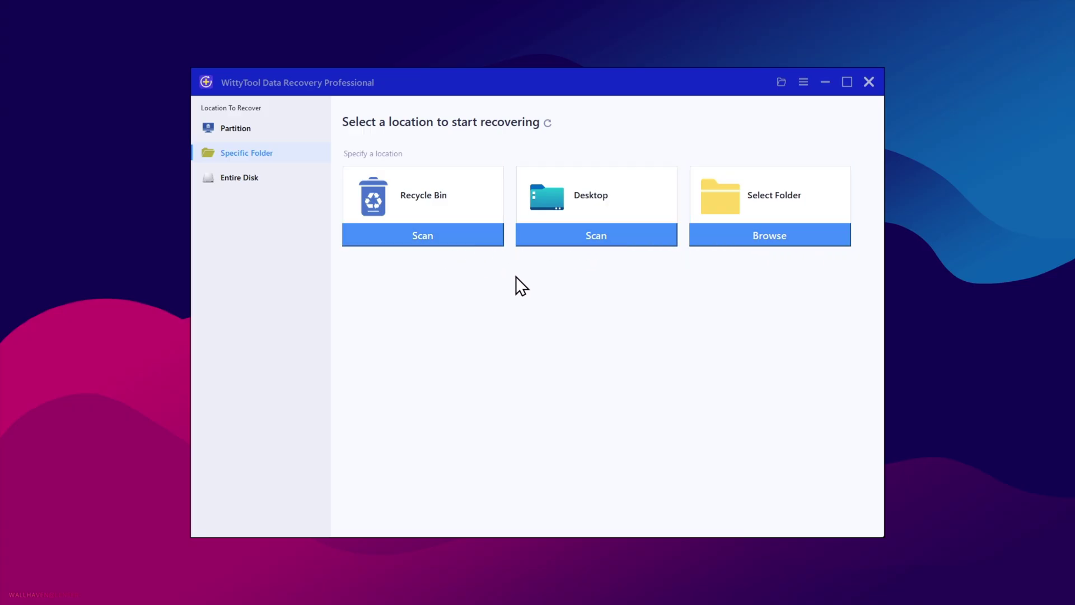
{"action": "left_click", "coordinate": [246, 182]}
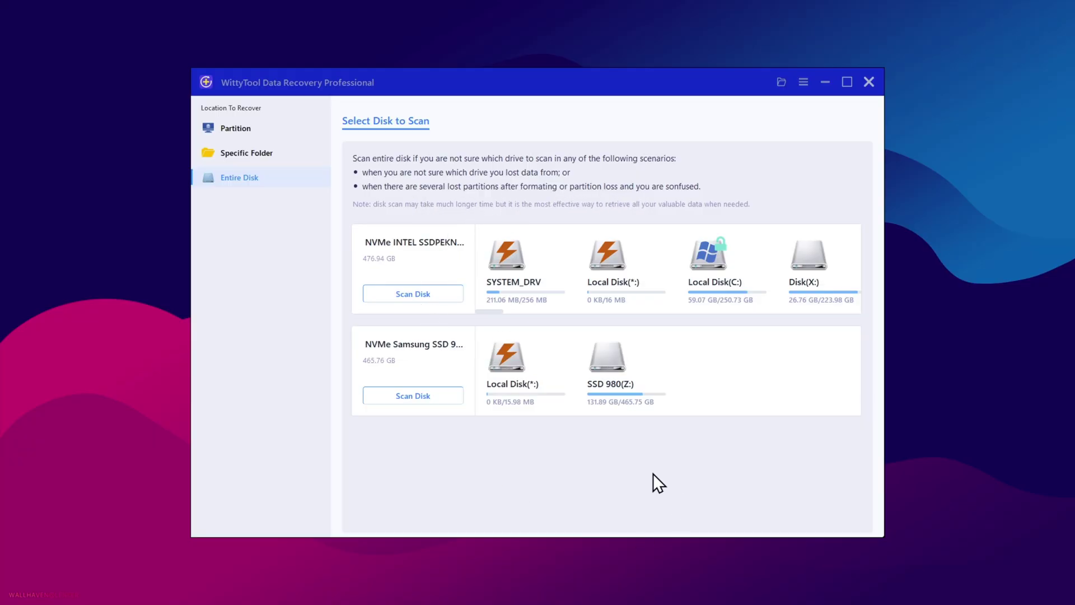
{"action": "left_click", "coordinate": [246, 127]}
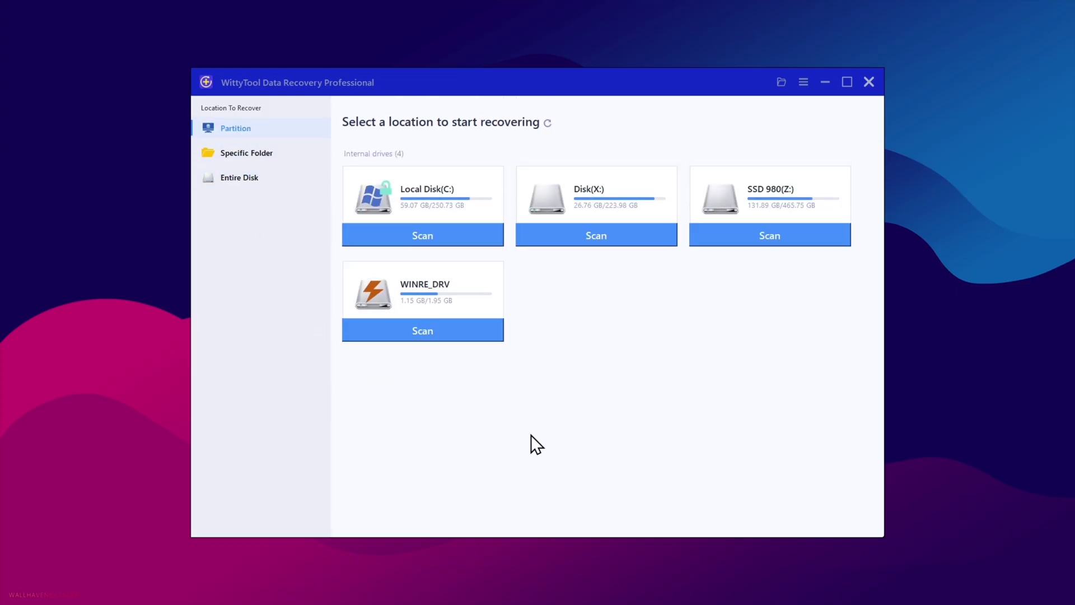
- Open the SD3-USB (E:) drive from This PC in File Explorer
{"action": "key", "text": "super+e"}
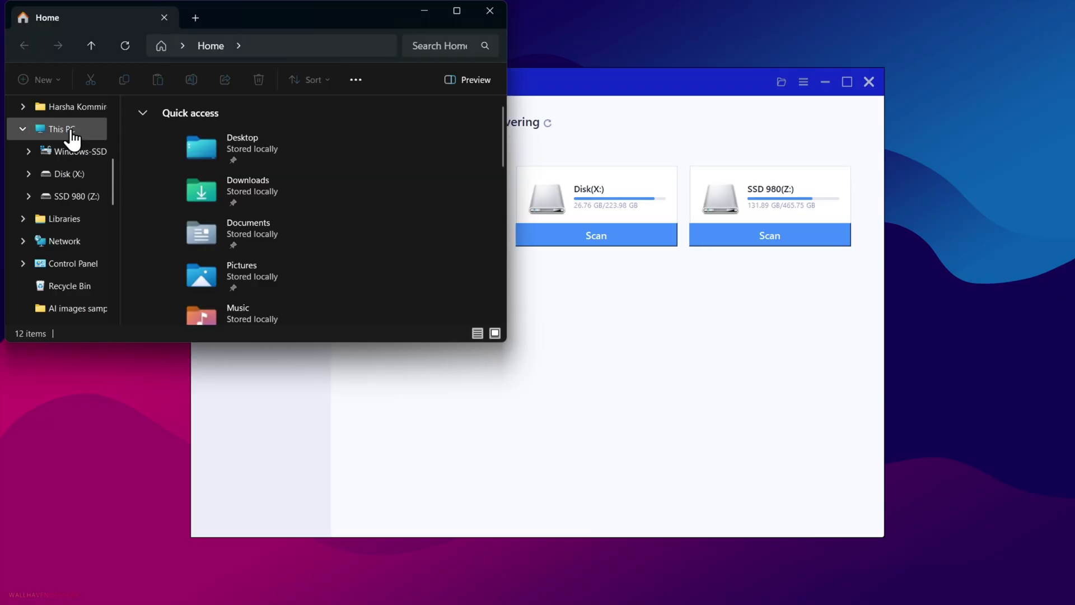
{"action": "left_click", "coordinate": [64, 130]}
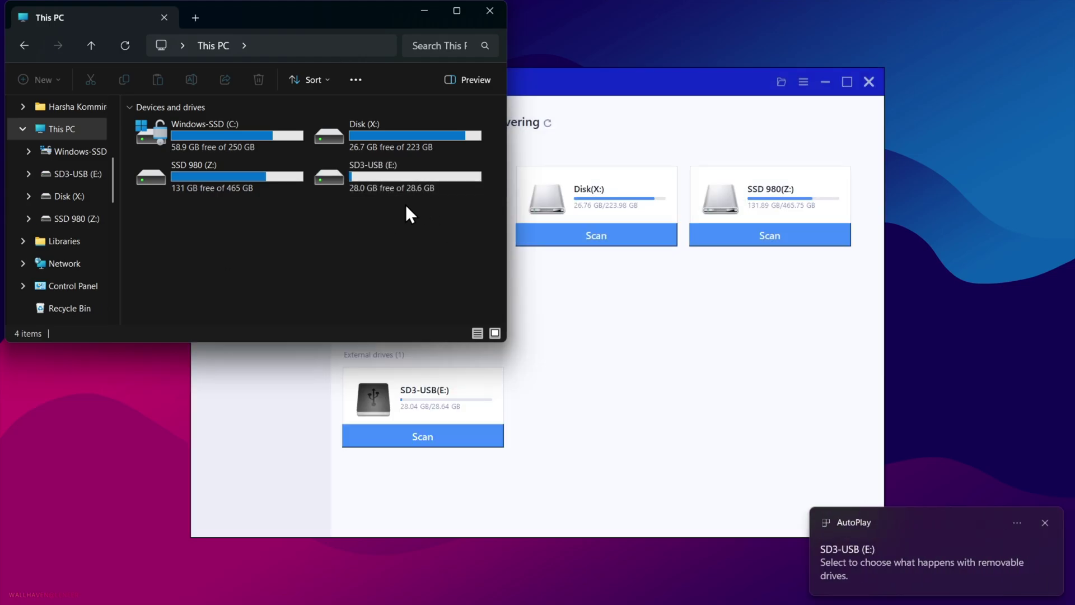
{"action": "double_click", "coordinate": [393, 172]}
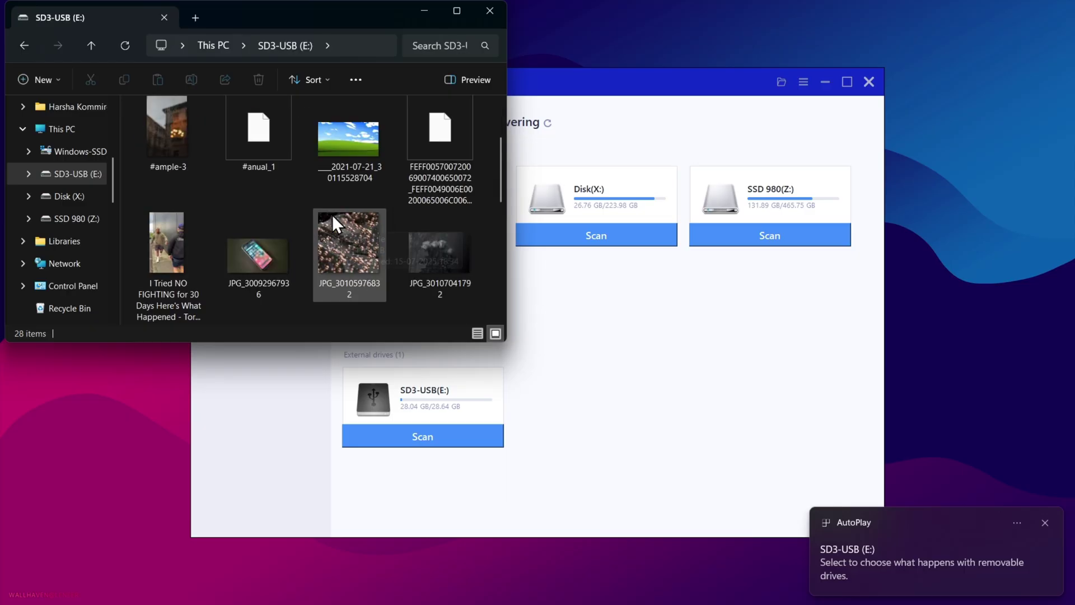
{"action": "scroll", "coordinate": [336, 224], "scroll_direction": "down", "scroll_amount": 6}
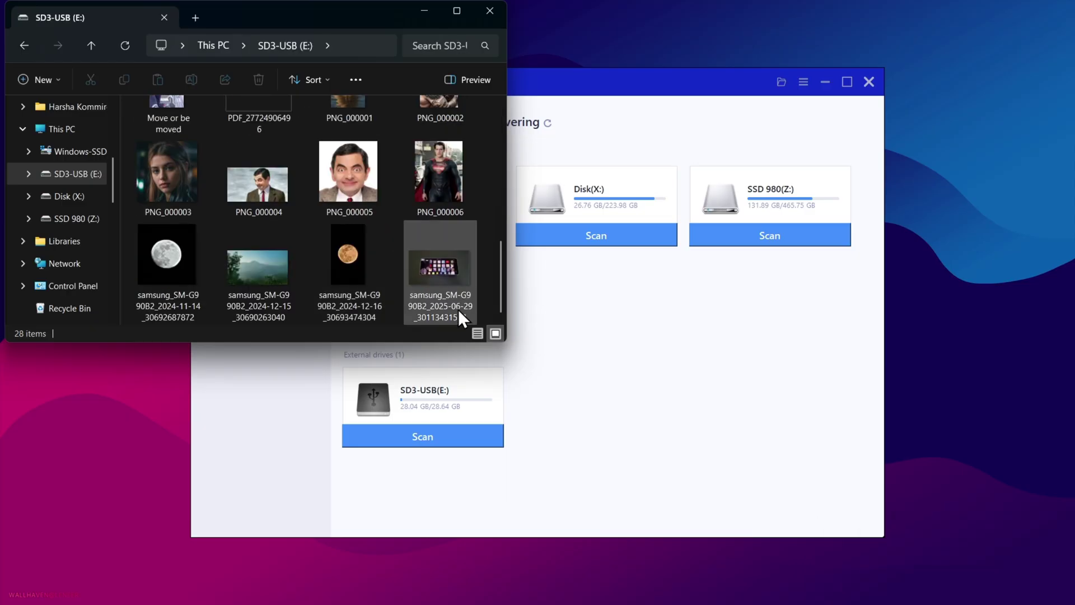
{"action": "scroll", "coordinate": [271, 147], "scroll_direction": "up", "scroll_amount": 6}
- Open the drive's videos folder and play the MP4_09s_000021 video
{"action": "double_click", "coordinate": [264, 143]}
{"action": "scroll", "coordinate": [338, 187], "scroll_direction": "down", "scroll_amount": 1}
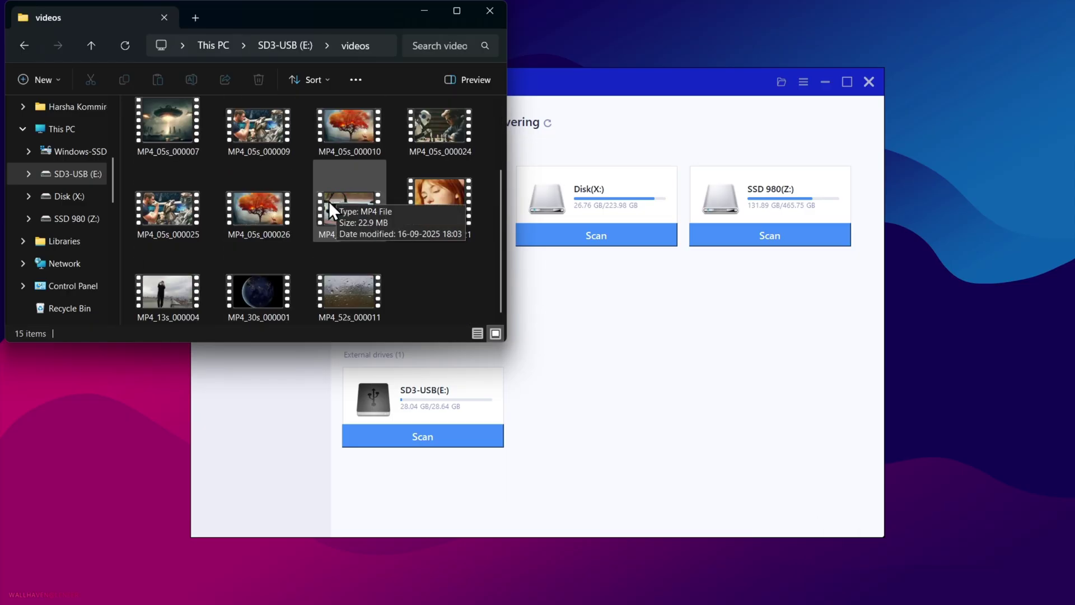
{"action": "double_click", "coordinate": [441, 196]}
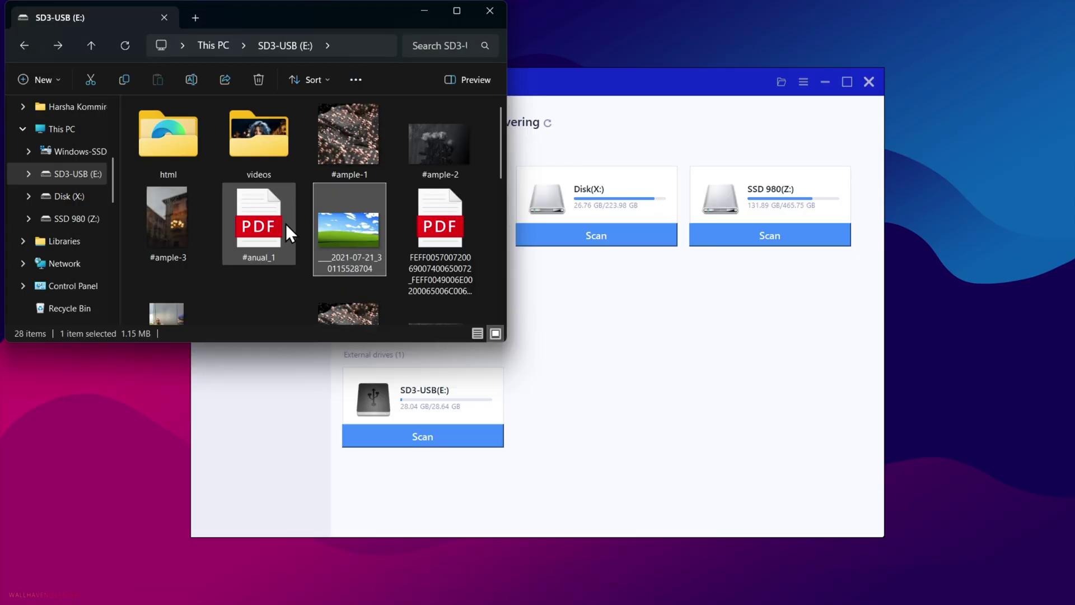
- Delete all 28 files from the SD3-USB (E:) drive
{"action": "key", "text": "ctrl+a"}
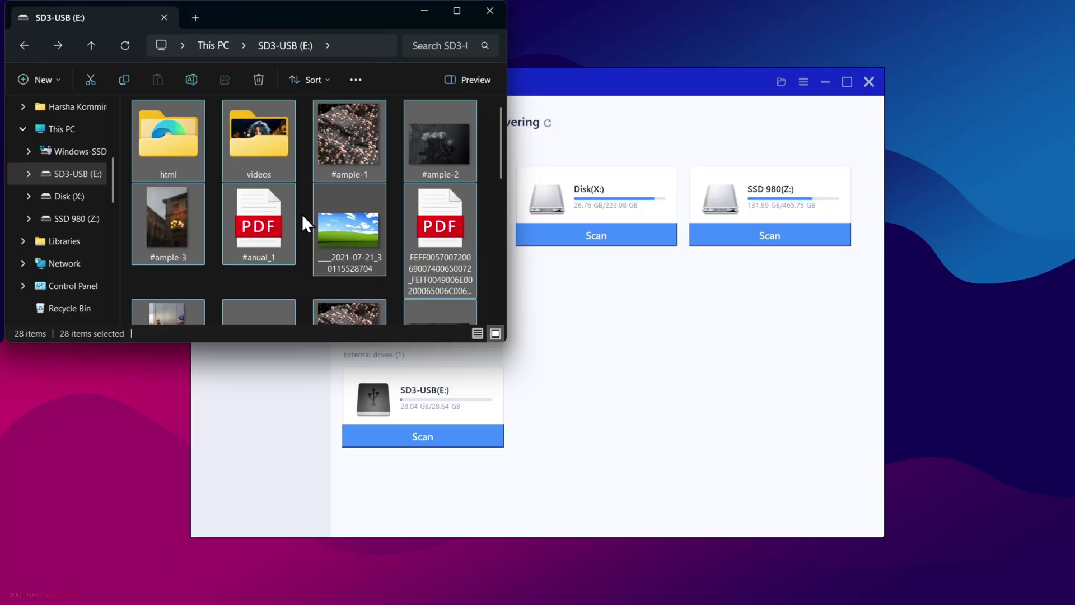
{"action": "scroll", "coordinate": [302, 217], "scroll_direction": "down", "scroll_amount": 5}
{"action": "right_click", "coordinate": [280, 174]}
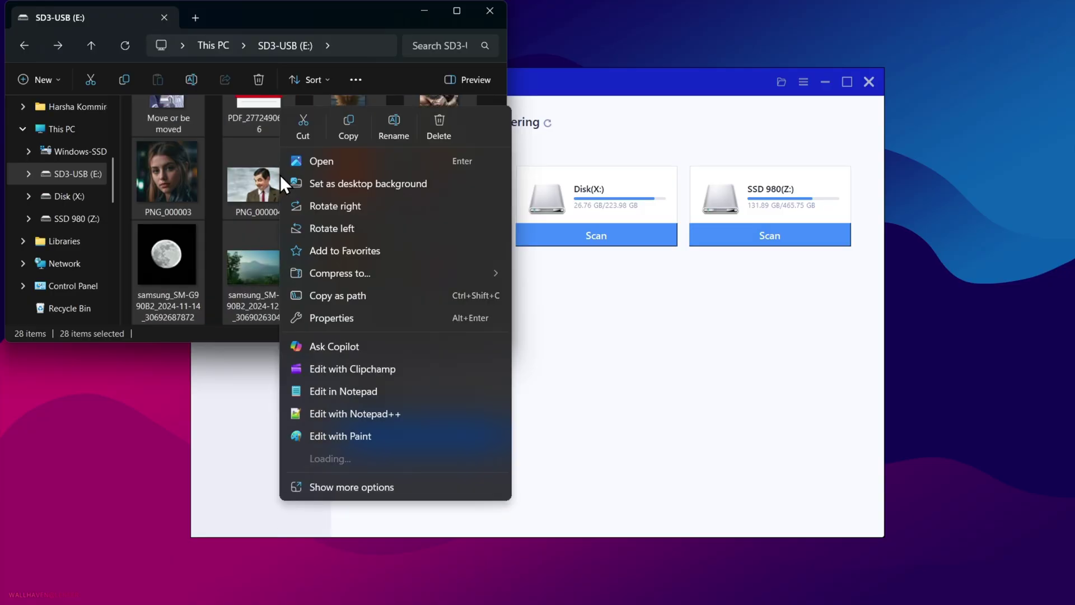
{"action": "left_click", "coordinate": [438, 121]}
{"action": "left_click", "coordinate": [588, 323]}
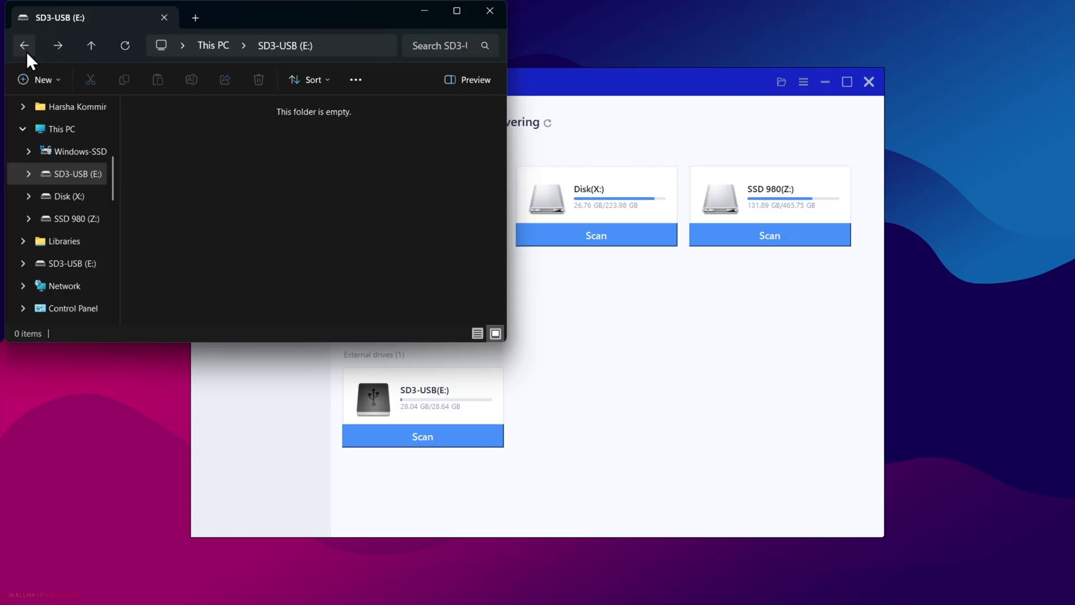
- Quick-format SD3-USB (E:) as FAT32 with restored device defaults
{"action": "left_click", "coordinate": [25, 50]}
{"action": "right_click", "coordinate": [363, 126]}
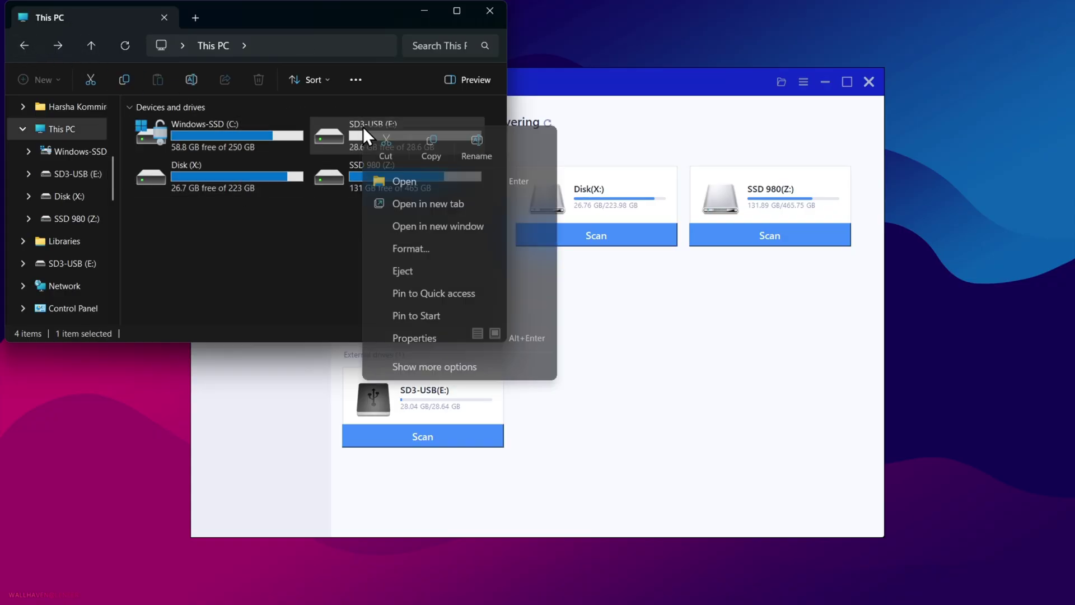
{"action": "left_click", "coordinate": [417, 250]}
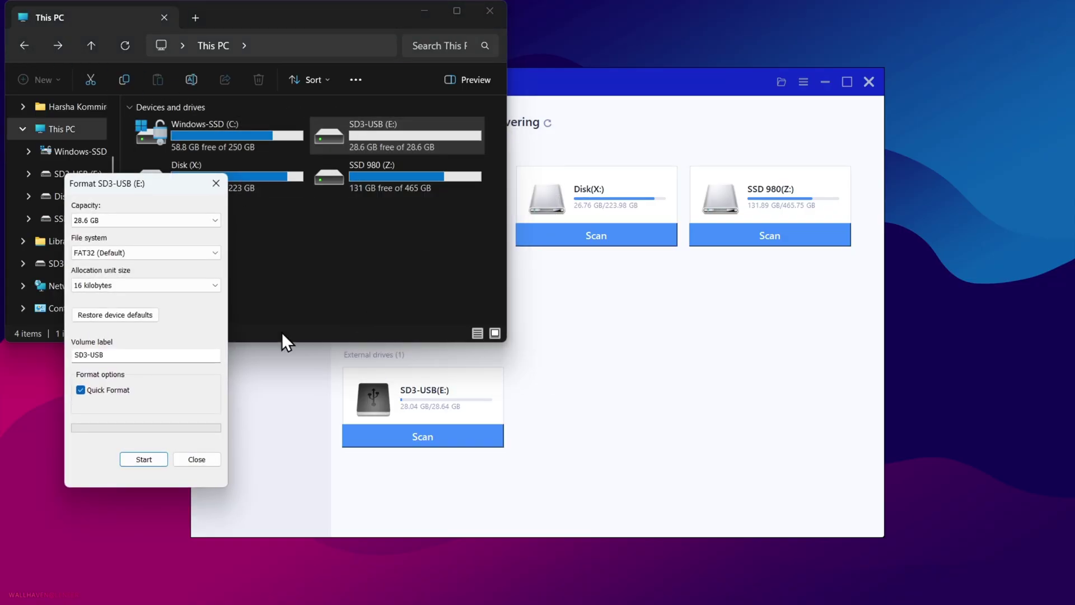
{"action": "left_click", "coordinate": [140, 315]}
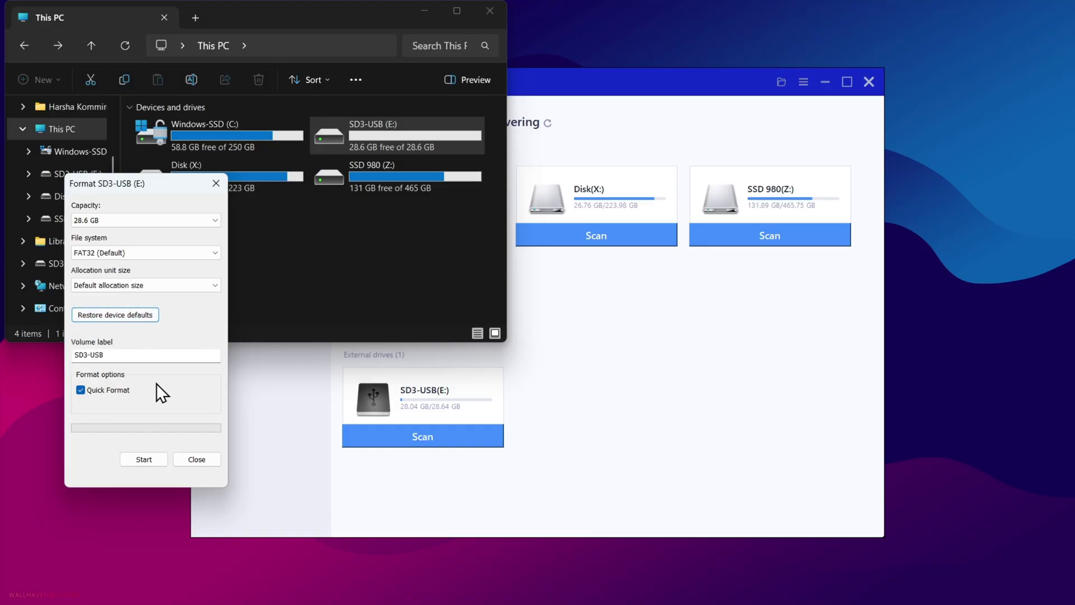
{"action": "left_click", "coordinate": [151, 458]}
{"action": "left_click", "coordinate": [576, 313]}
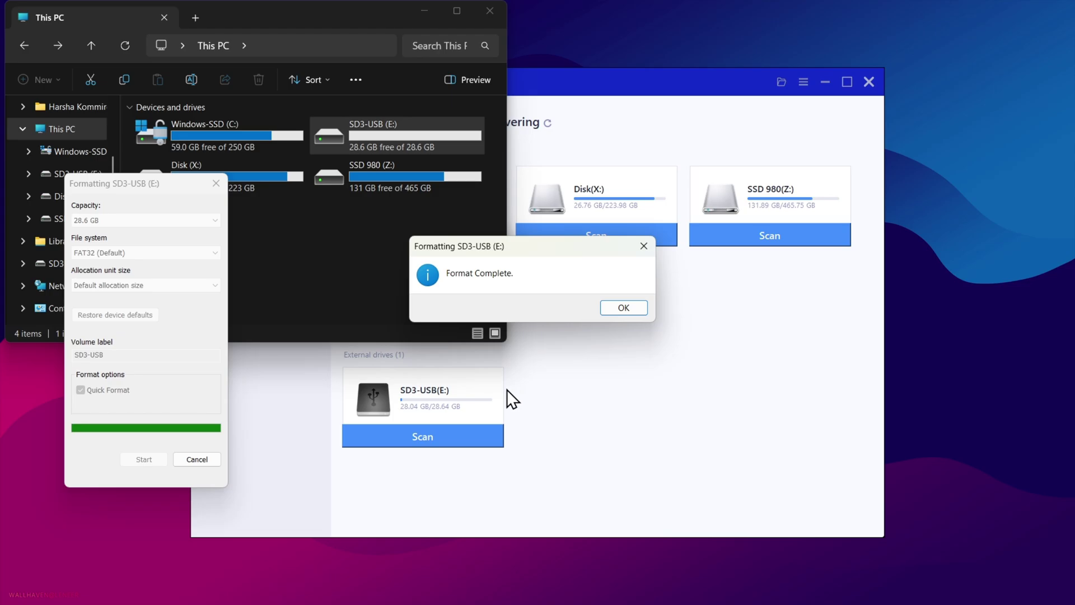
{"action": "left_click", "coordinate": [624, 307]}
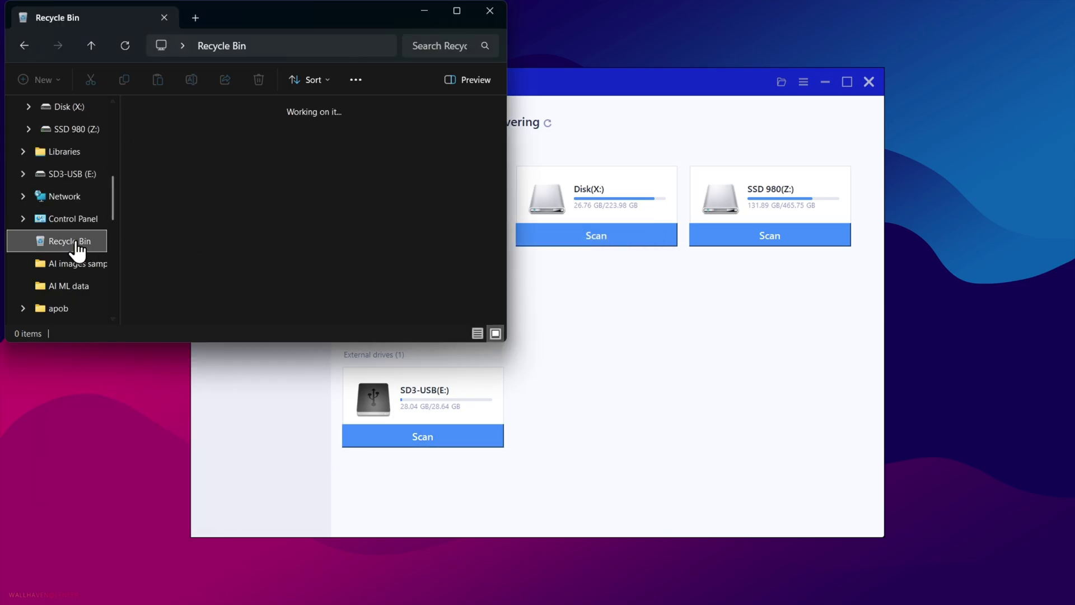
{"action": "scroll", "coordinate": [32, 197], "scroll_direction": "up", "scroll_amount": 5}
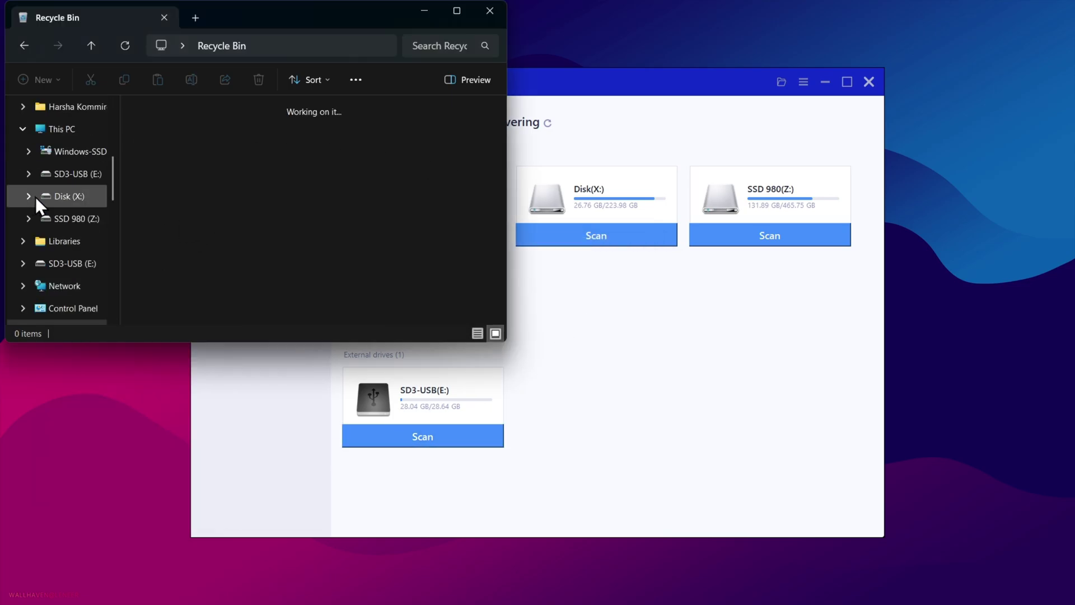
{"action": "left_click", "coordinate": [87, 174]}
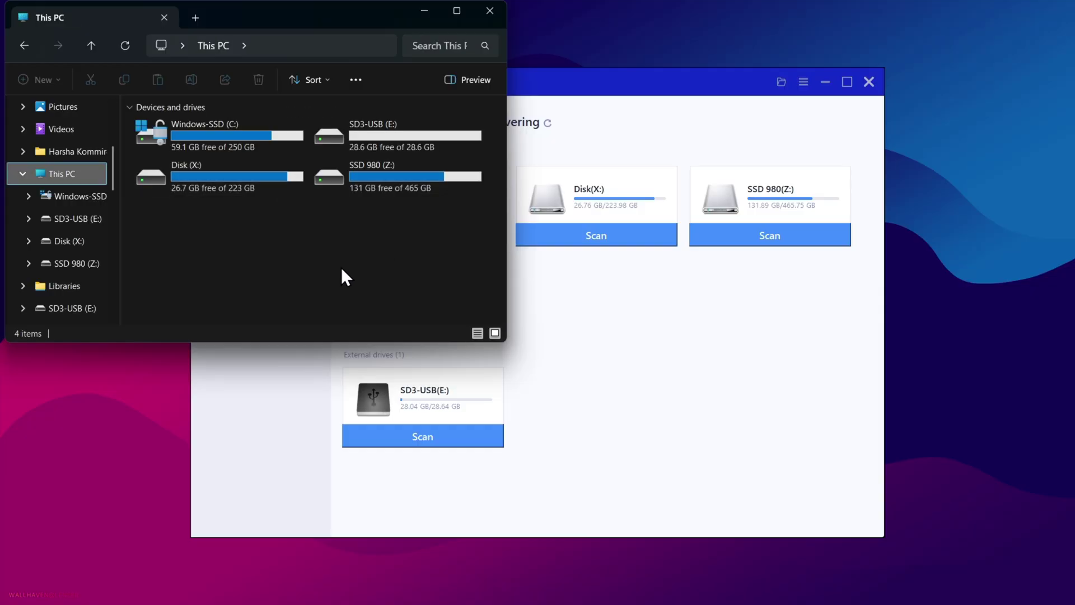
- Bring WittyTool to the front and scan the SD3-USB (E:) drive
{"action": "left_click", "coordinate": [424, 12]}
{"action": "left_click", "coordinate": [417, 26]}
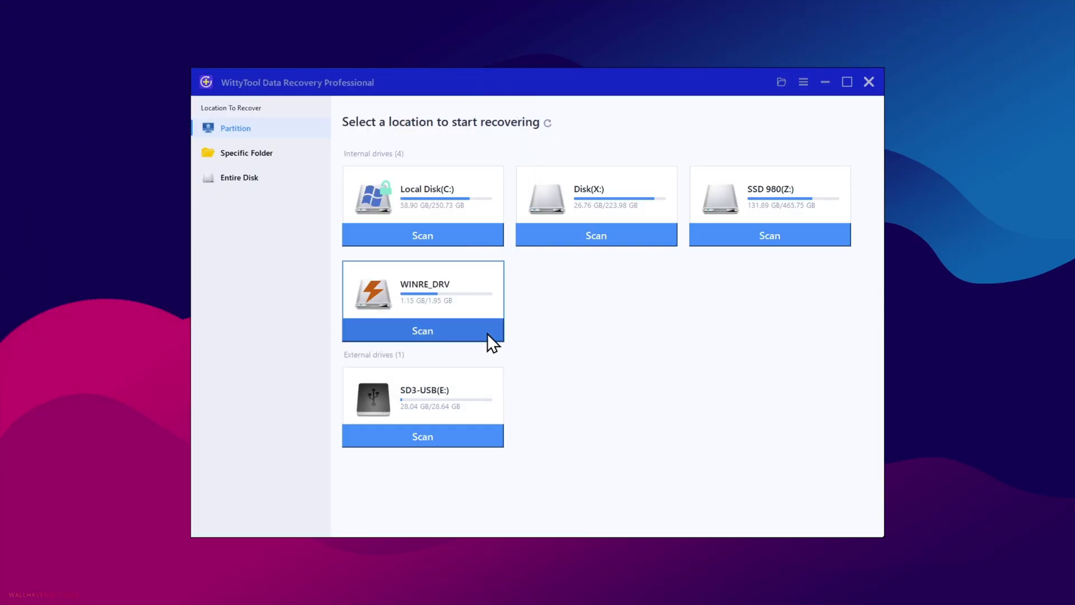
{"action": "left_click", "coordinate": [442, 442]}
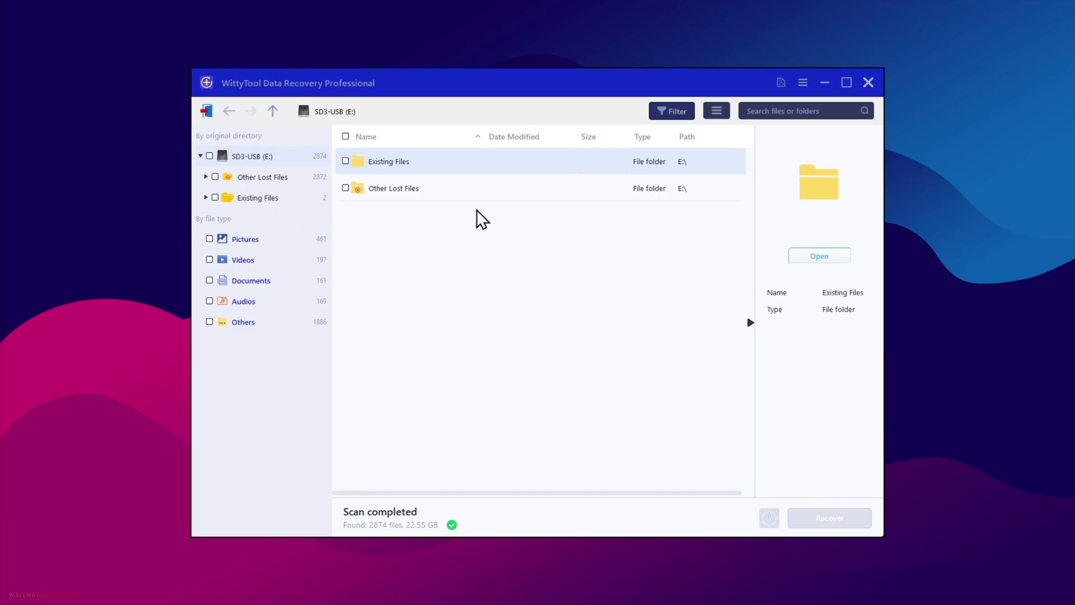
- Browse the Other Lost Files and Existing Files results of the scan
{"action": "double_click", "coordinate": [423, 191]}
{"action": "double_click", "coordinate": [473, 163]}
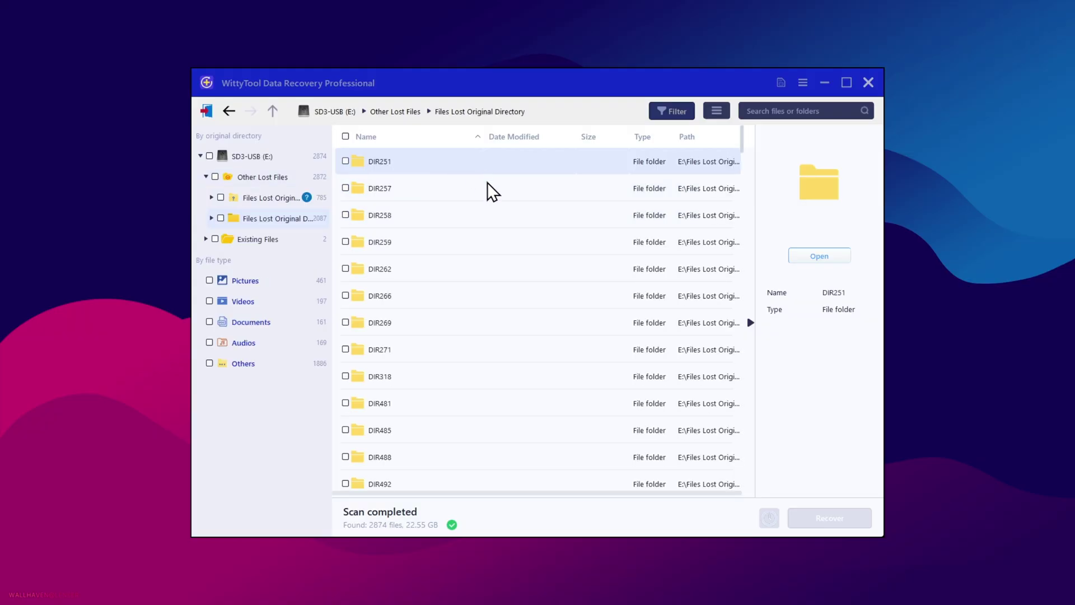
{"action": "scroll", "coordinate": [479, 269], "scroll_direction": "down", "scroll_amount": 2}
{"action": "scroll", "coordinate": [477, 267], "scroll_direction": "up", "scroll_amount": 2}
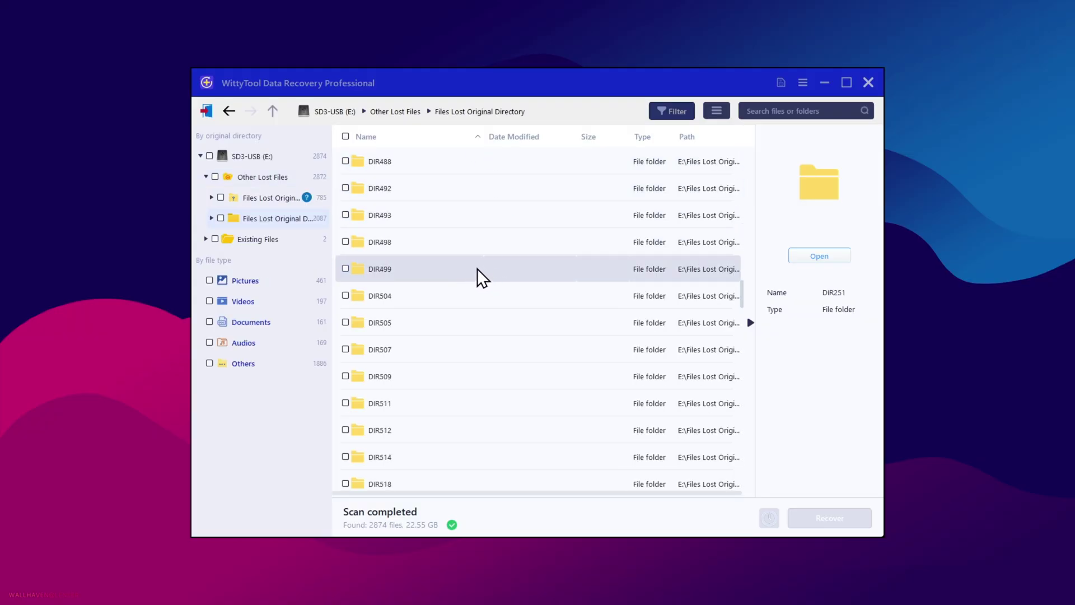
{"action": "left_click", "coordinate": [281, 238]}
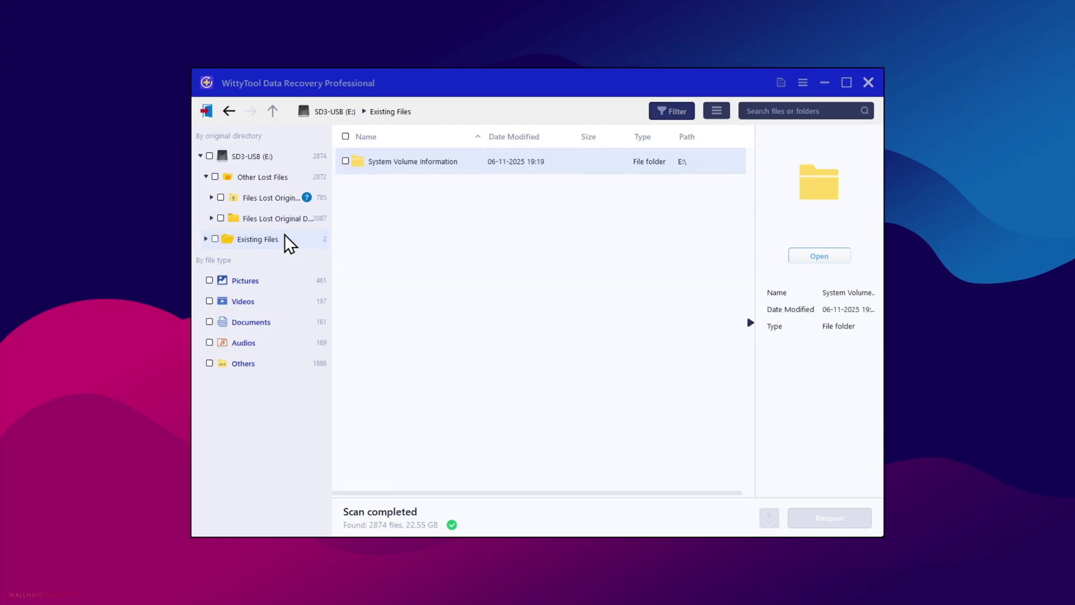
{"action": "left_click", "coordinate": [265, 156]}
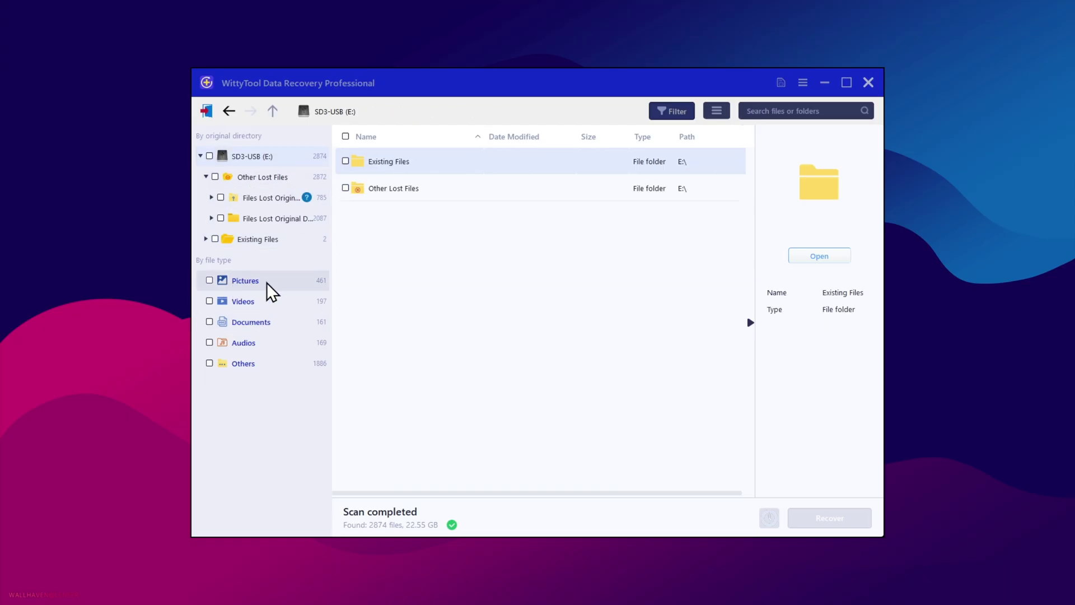
- Look through the recovered Pictures, Videos, Documents and Audio categories
{"action": "left_click", "coordinate": [267, 283]}
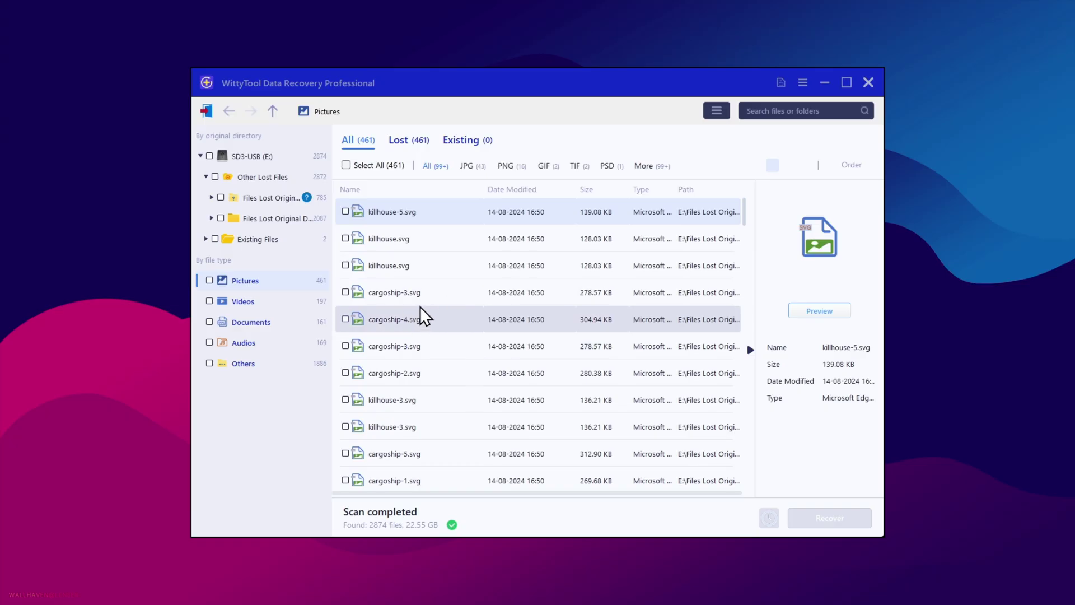
{"action": "left_click", "coordinate": [300, 301]}
{"action": "left_click", "coordinate": [295, 321]}
{"action": "left_click", "coordinate": [288, 340]}
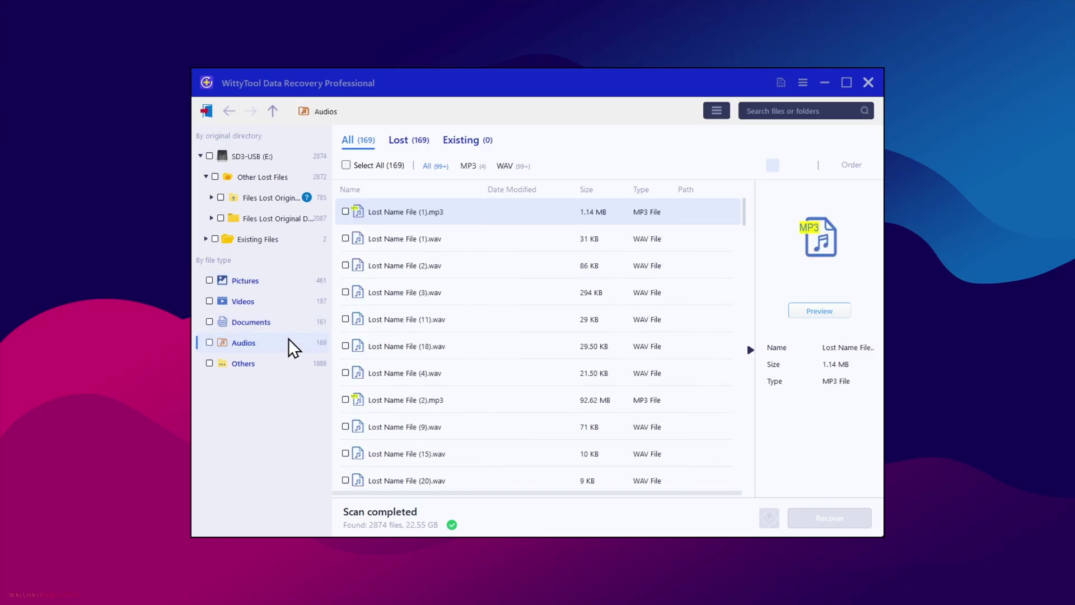
{"action": "left_click", "coordinate": [249, 281]}
- Filter Pictures to JPG, preview SM-G990B24, samsung1 and samsung2, and mark all Videos
{"action": "left_click", "coordinate": [466, 168]}
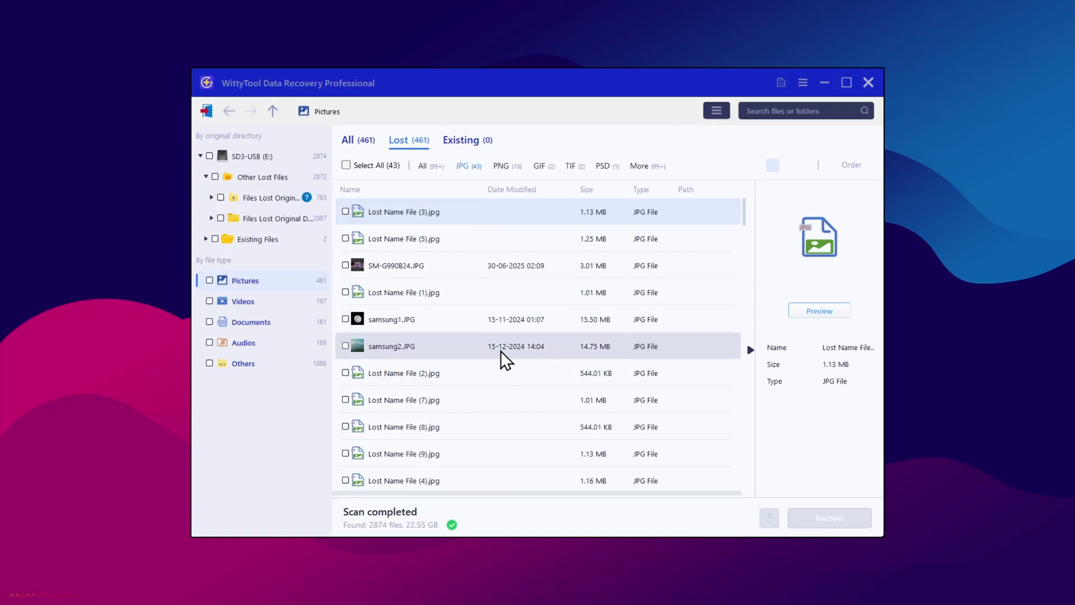
{"action": "scroll", "coordinate": [498, 352], "scroll_direction": "down", "scroll_amount": 4}
{"action": "scroll", "coordinate": [492, 348], "scroll_direction": "down", "scroll_amount": 3}
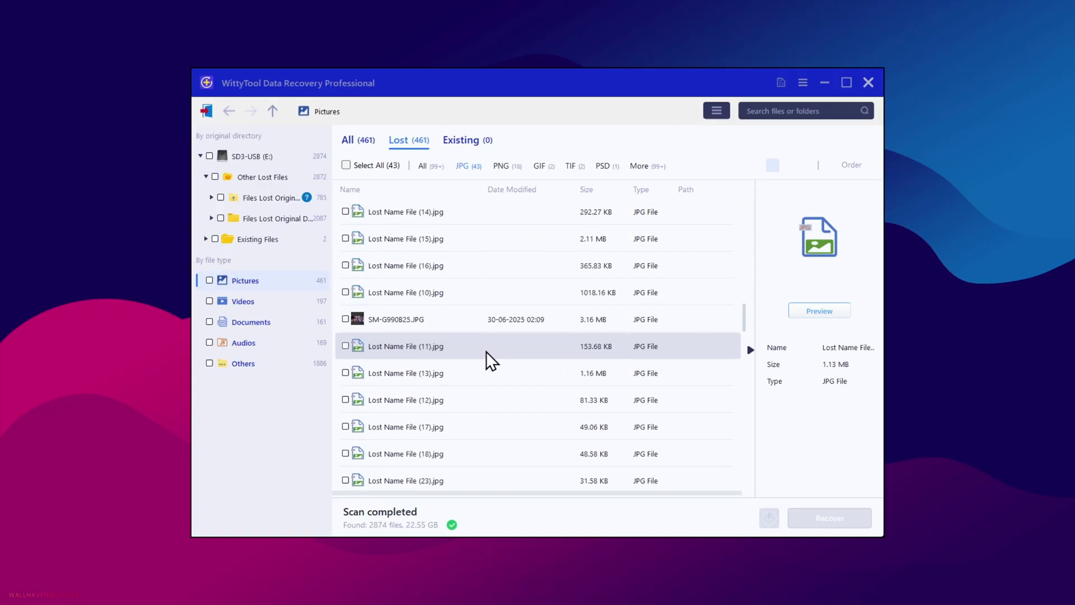
{"action": "scroll", "coordinate": [485, 348], "scroll_direction": "up", "scroll_amount": 6}
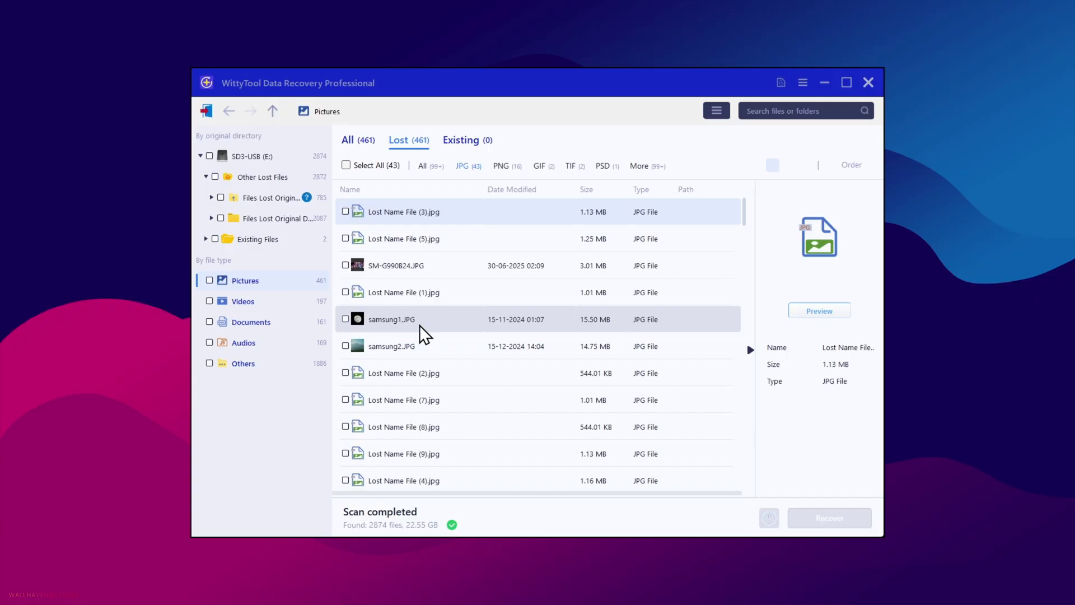
{"action": "left_click", "coordinate": [417, 265]}
{"action": "left_click", "coordinate": [831, 310]}
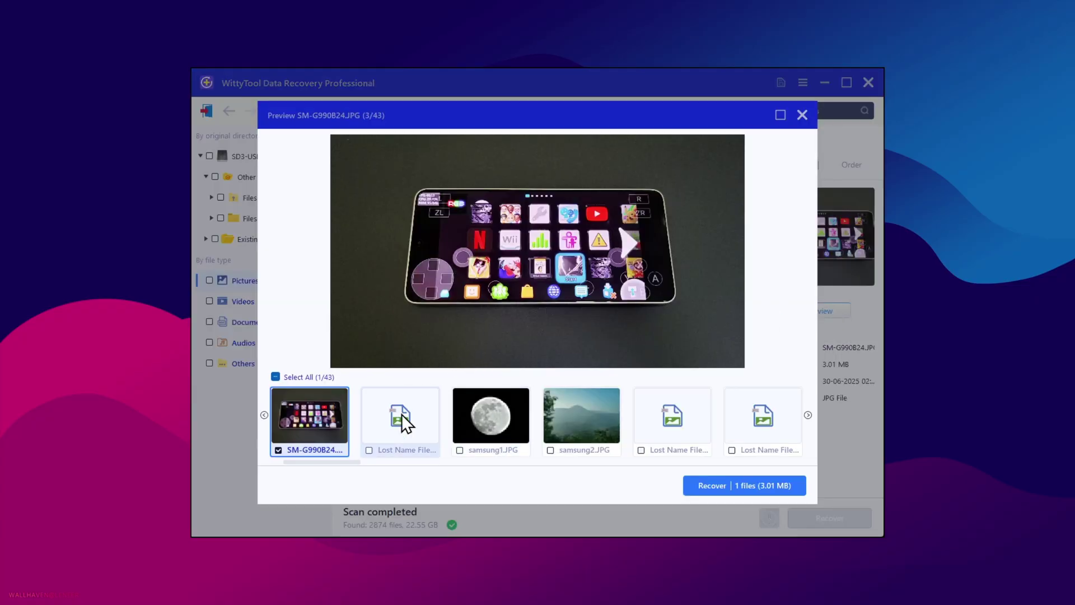
{"action": "left_click", "coordinate": [469, 406]}
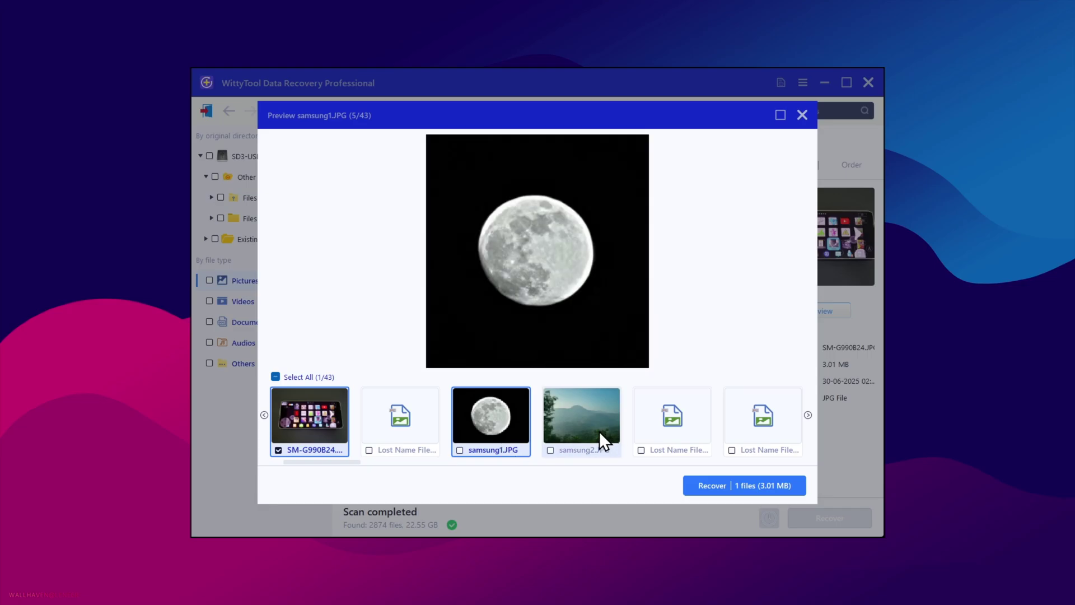
{"action": "left_click", "coordinate": [583, 422]}
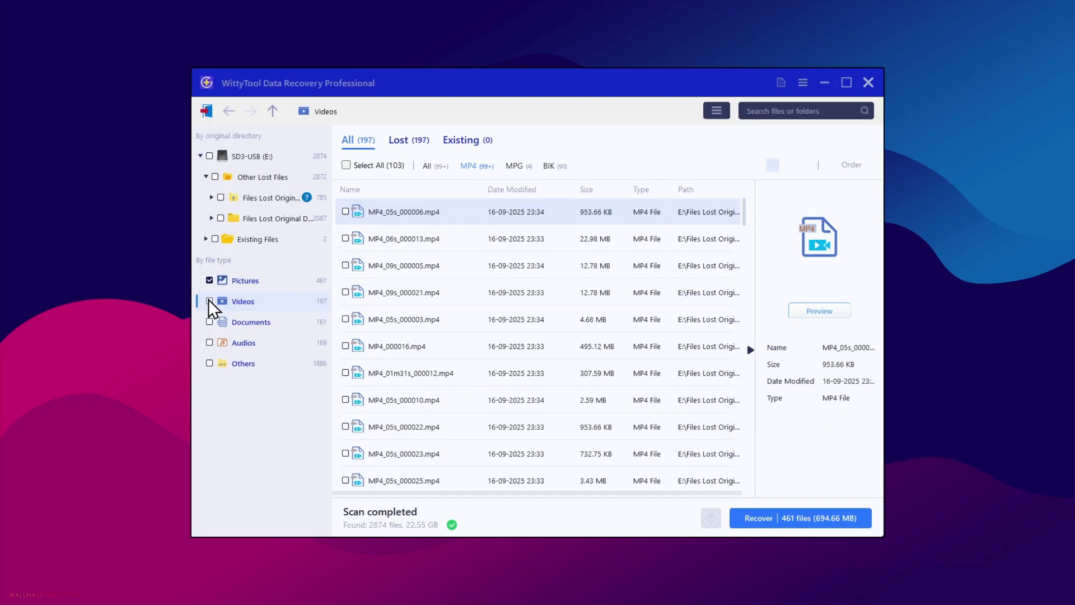
{"action": "left_click", "coordinate": [208, 302]}
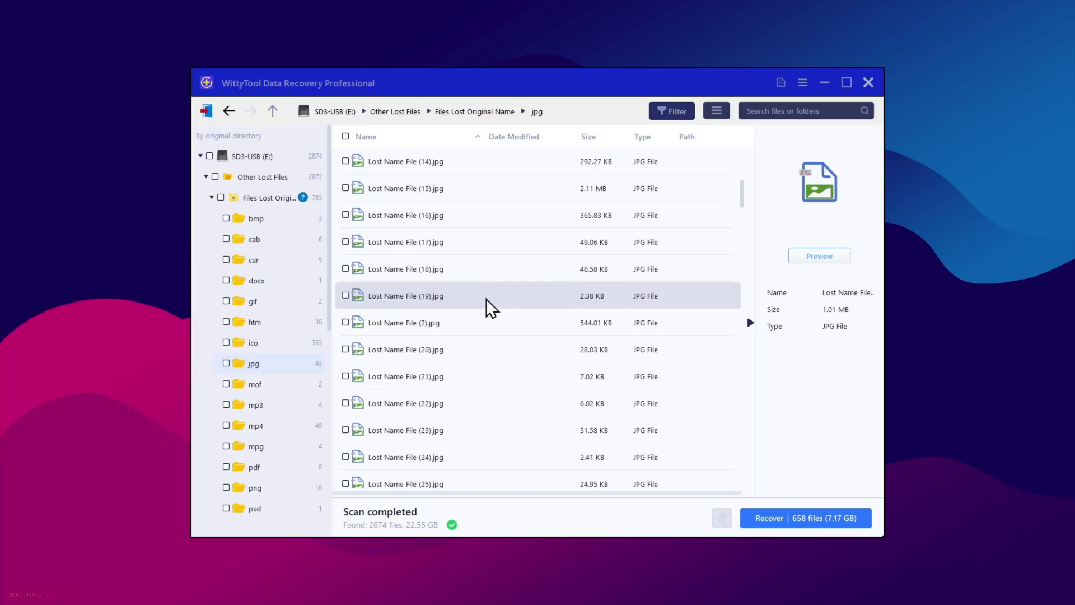
- Mark all JPG files and recover them into the new 'recovery files' folder on Z:
{"action": "left_click", "coordinate": [346, 136]}
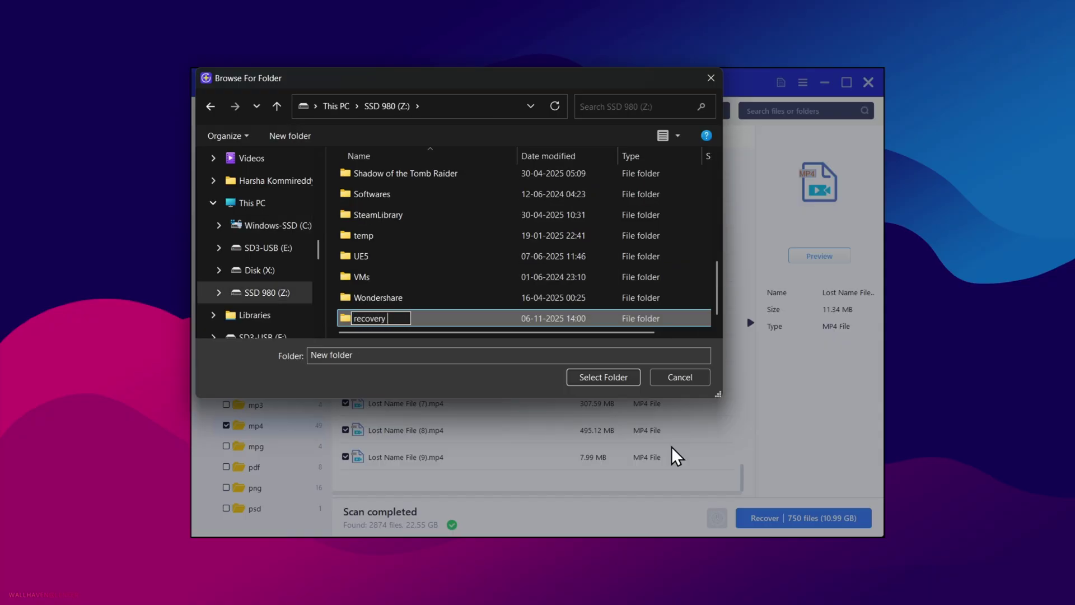
{"action": "key", "text": "Return"}
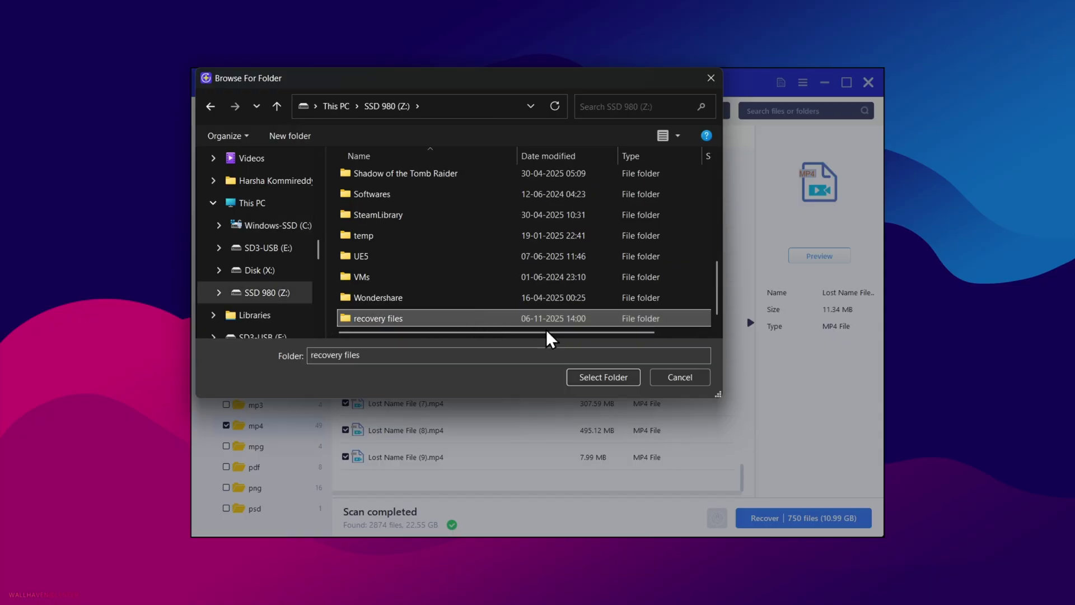
{"action": "left_click", "coordinate": [600, 379]}
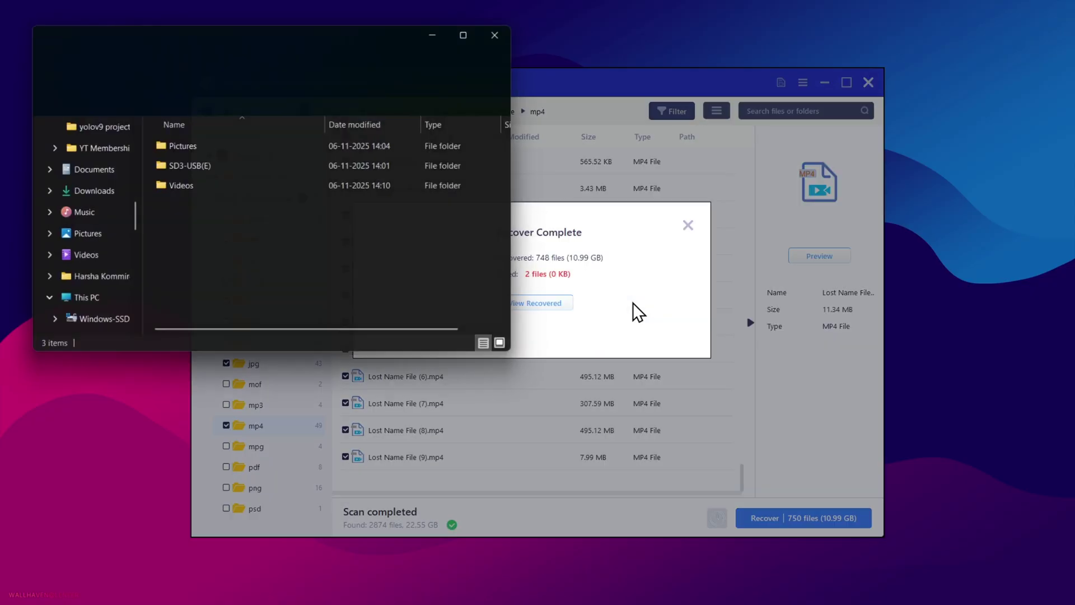
{"action": "double_click", "coordinate": [208, 163]}
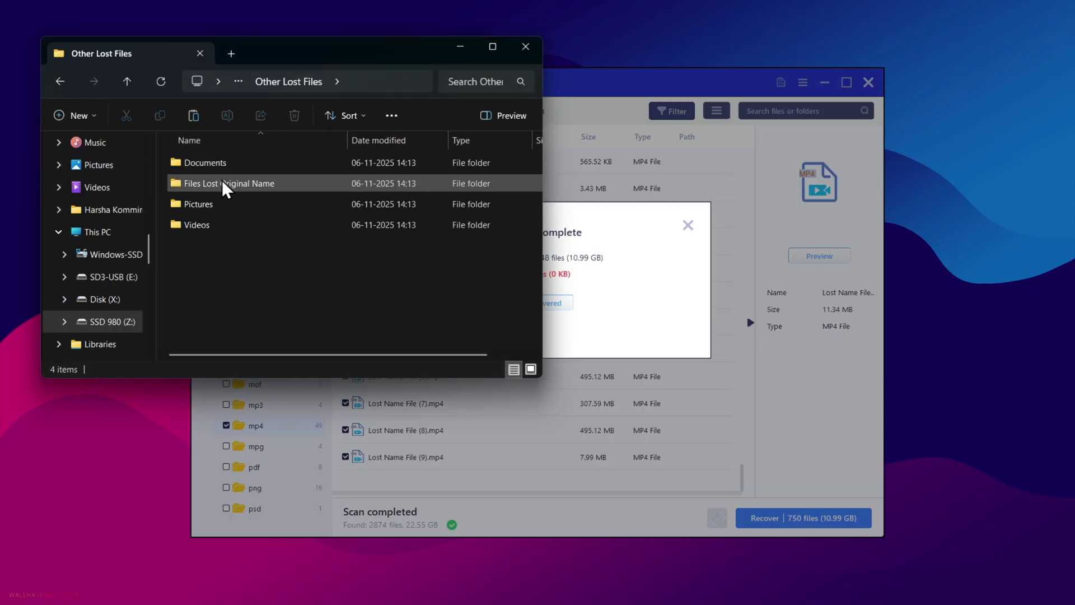
{"action": "double_click", "coordinate": [224, 184]}
{"action": "double_click", "coordinate": [246, 163]}
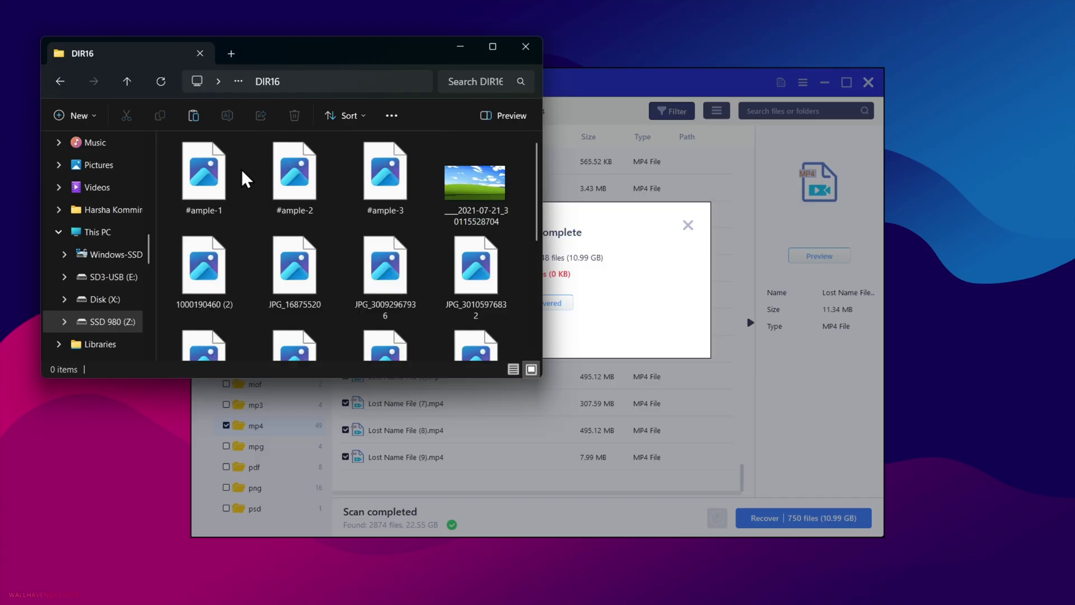
{"action": "scroll", "coordinate": [341, 221], "scroll_direction": "down", "scroll_amount": 3}
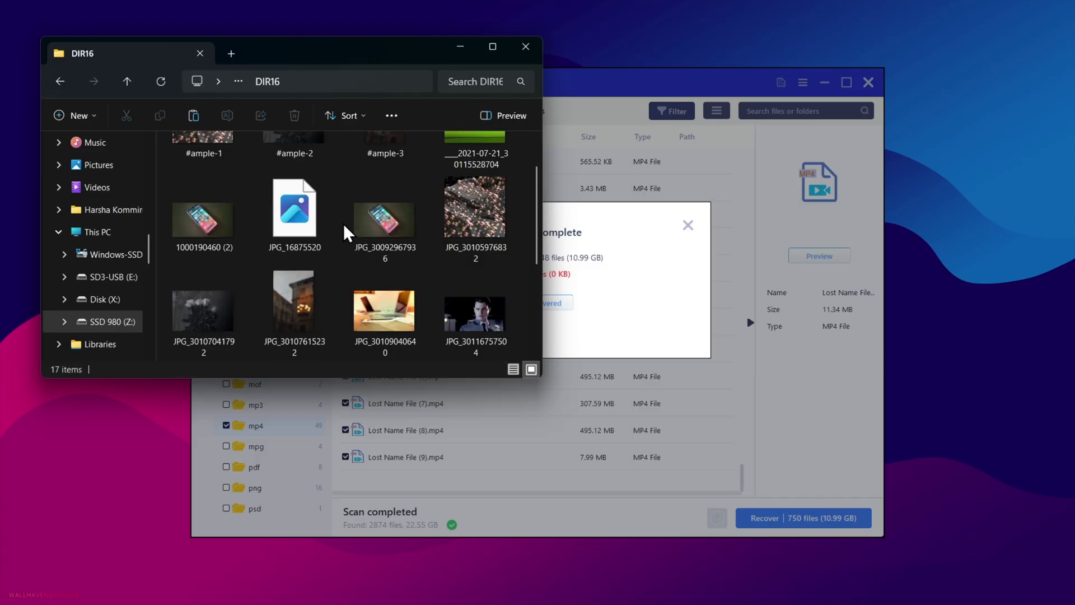
{"action": "scroll", "coordinate": [315, 228], "scroll_direction": "up", "scroll_amount": 1}
{"action": "double_click", "coordinate": [220, 168]}
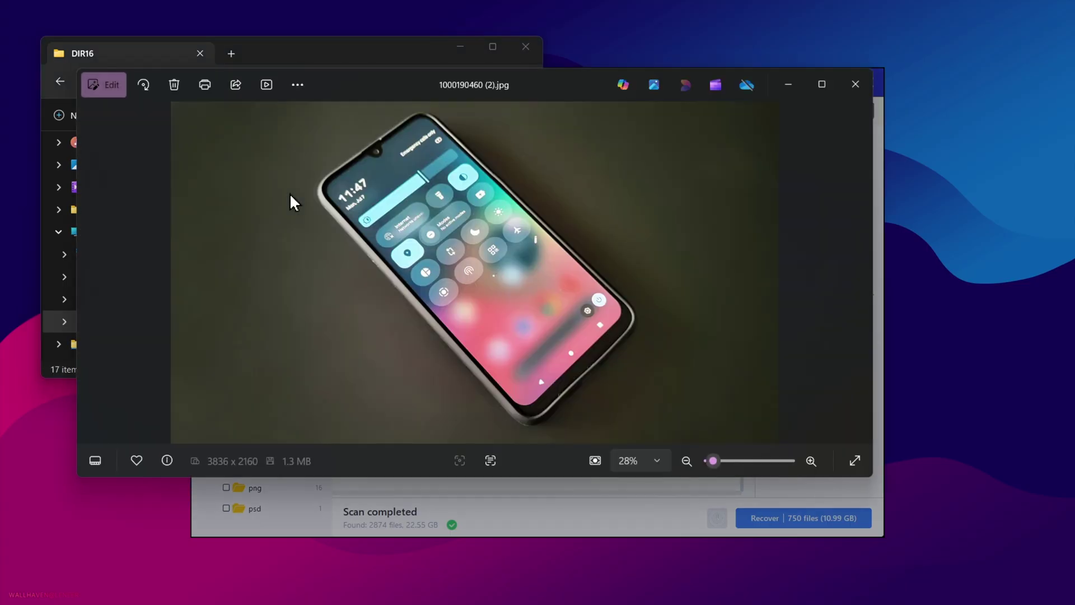
{"action": "left_click", "coordinate": [846, 96]}
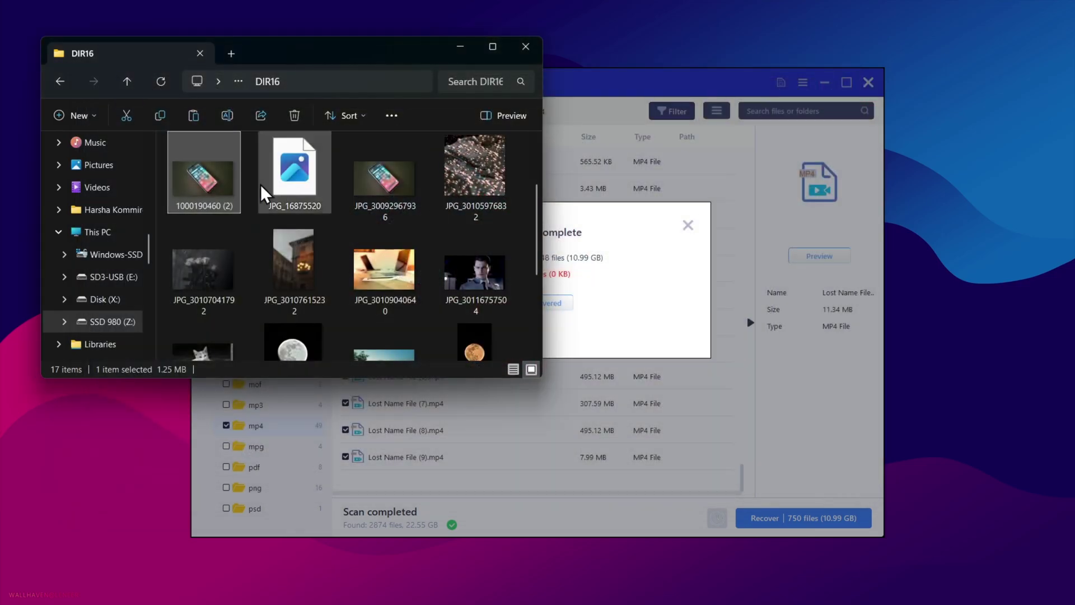
{"action": "double_click", "coordinate": [238, 213]}
{"action": "left_click", "coordinate": [836, 87]}
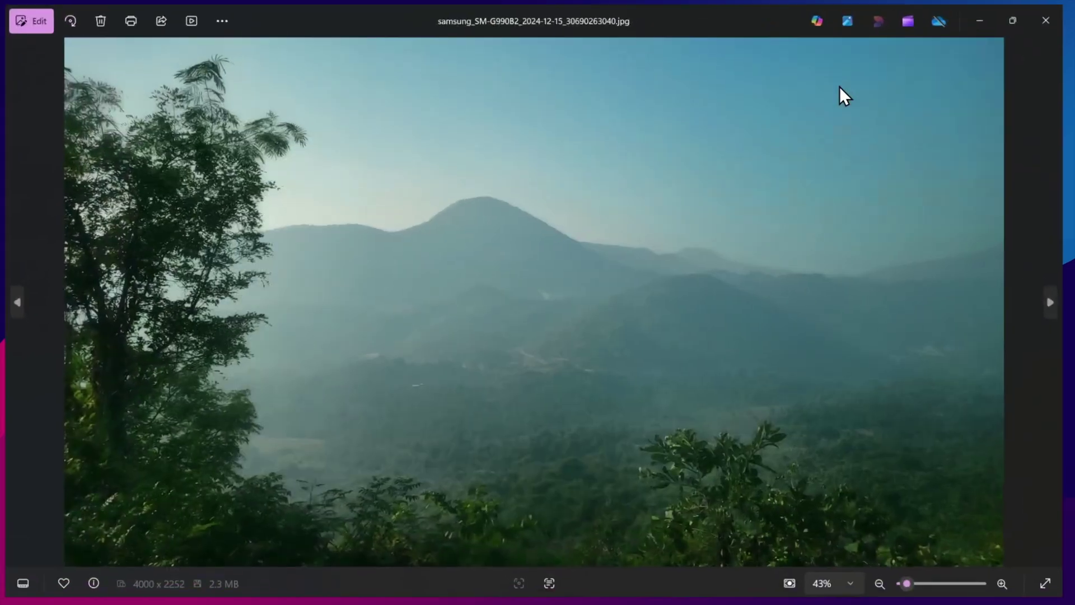
{"action": "left_click", "coordinate": [1058, 15]}
- Open a recovered PDF document from the DIR18 folder
{"action": "key", "text": "alt+Up"}
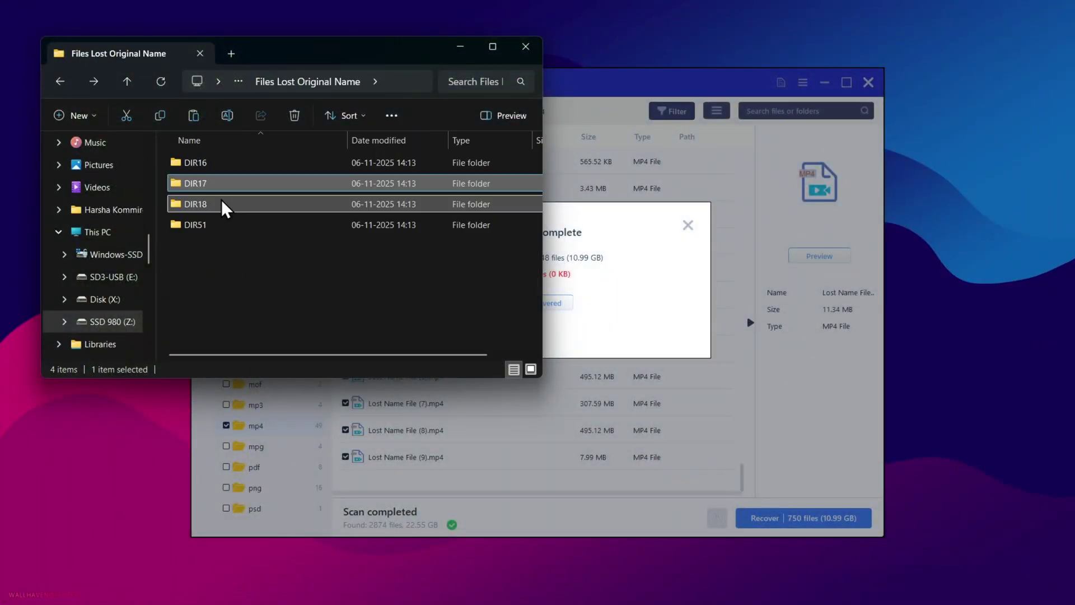
{"action": "double_click", "coordinate": [220, 200]}
{"action": "double_click", "coordinate": [294, 177]}
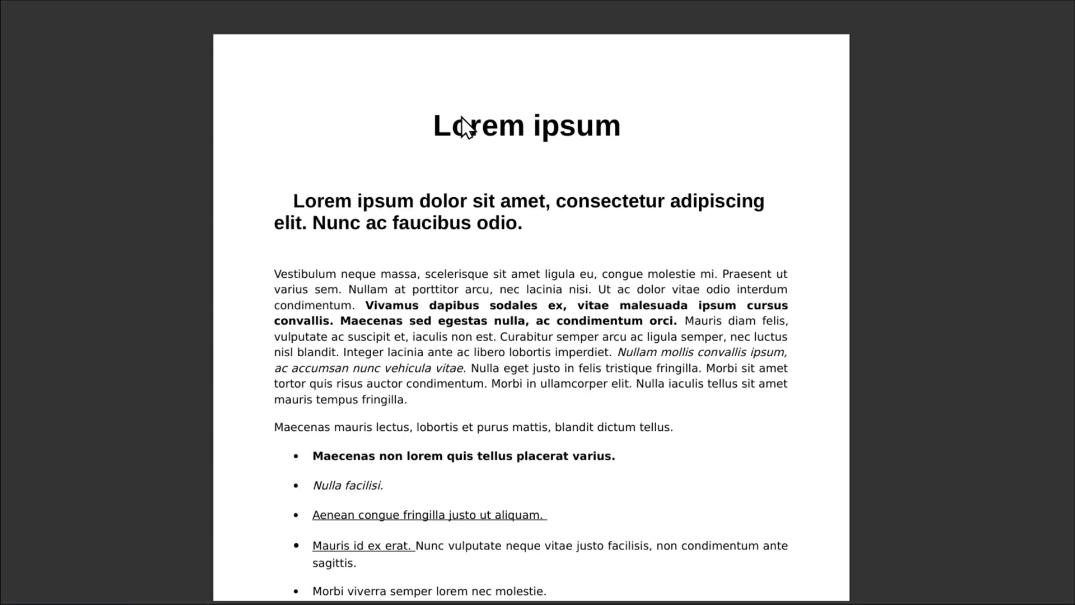
{"action": "scroll", "coordinate": [478, 181], "scroll_direction": "down", "scroll_amount": 6}
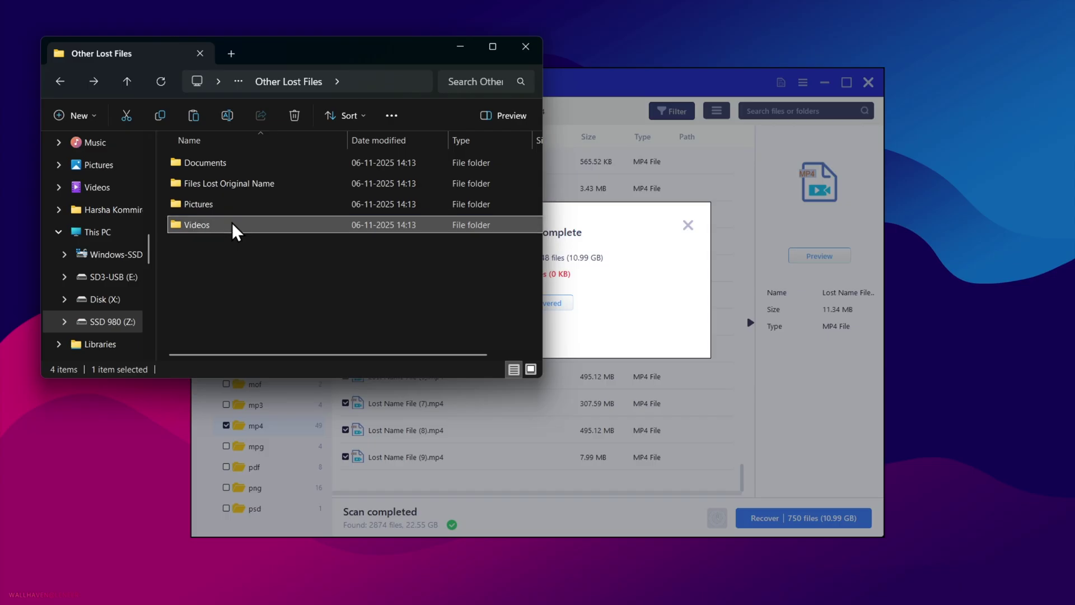
- Play the recovered videos MP4_09s_000021 and MP4_13s_000020 from Videos > mp4
{"action": "double_click", "coordinate": [232, 223]}
{"action": "double_click", "coordinate": [227, 167]}
{"action": "scroll", "coordinate": [425, 189], "scroll_direction": "down", "scroll_amount": 1}
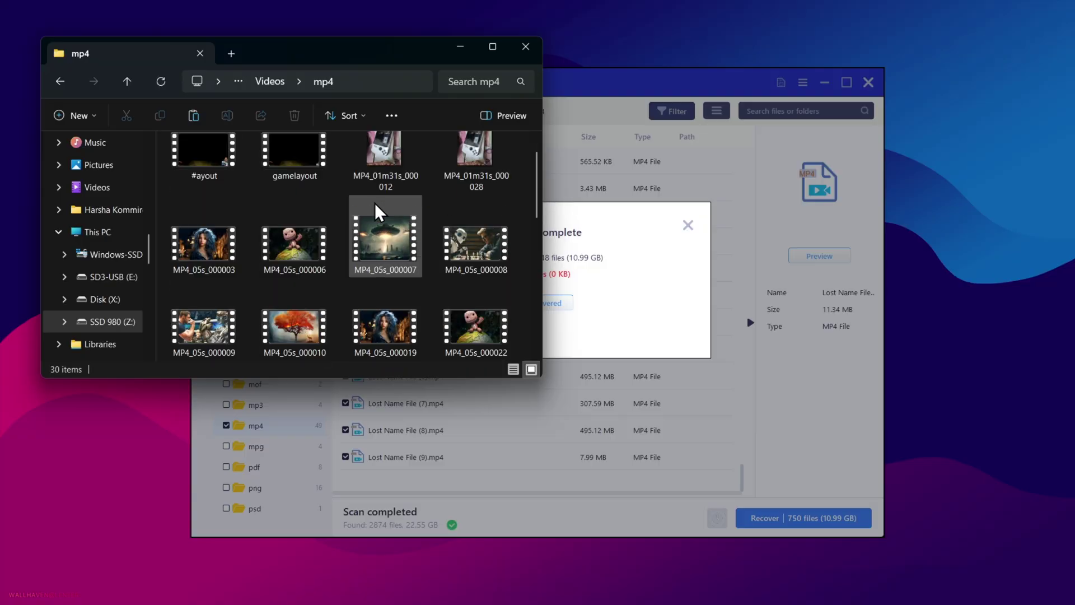
{"action": "double_click", "coordinate": [374, 240]}
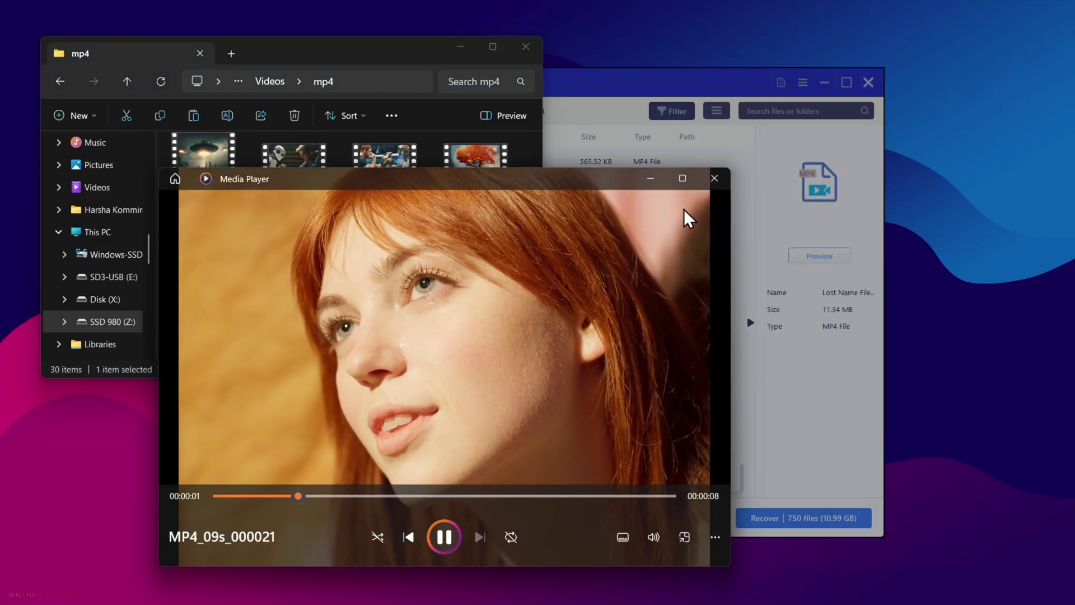
{"action": "left_click", "coordinate": [712, 179]}
{"action": "double_click", "coordinate": [298, 242]}
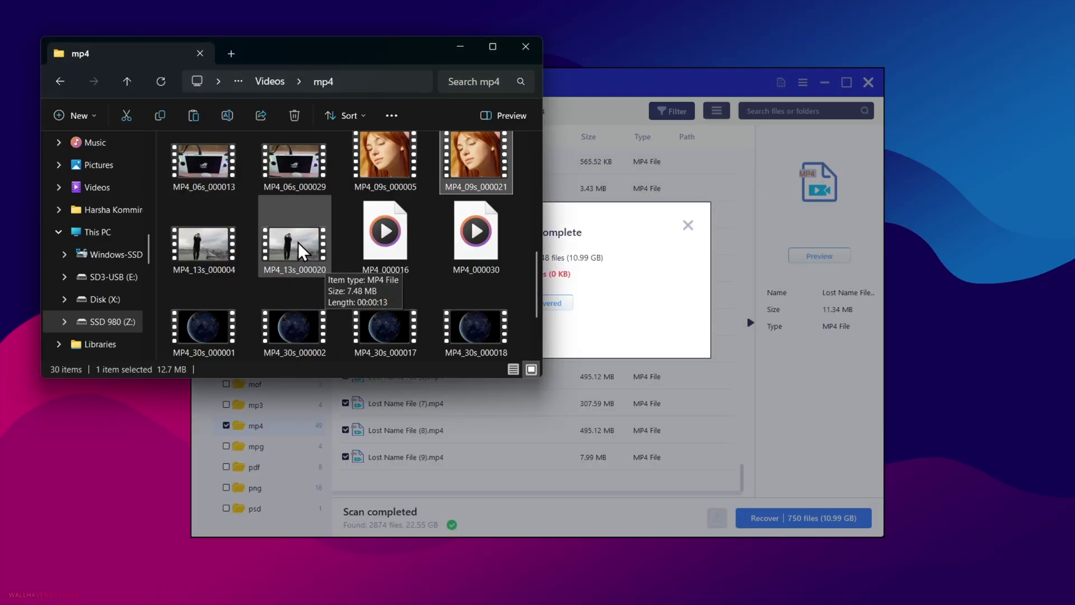
{"action": "left_click", "coordinate": [712, 179]}
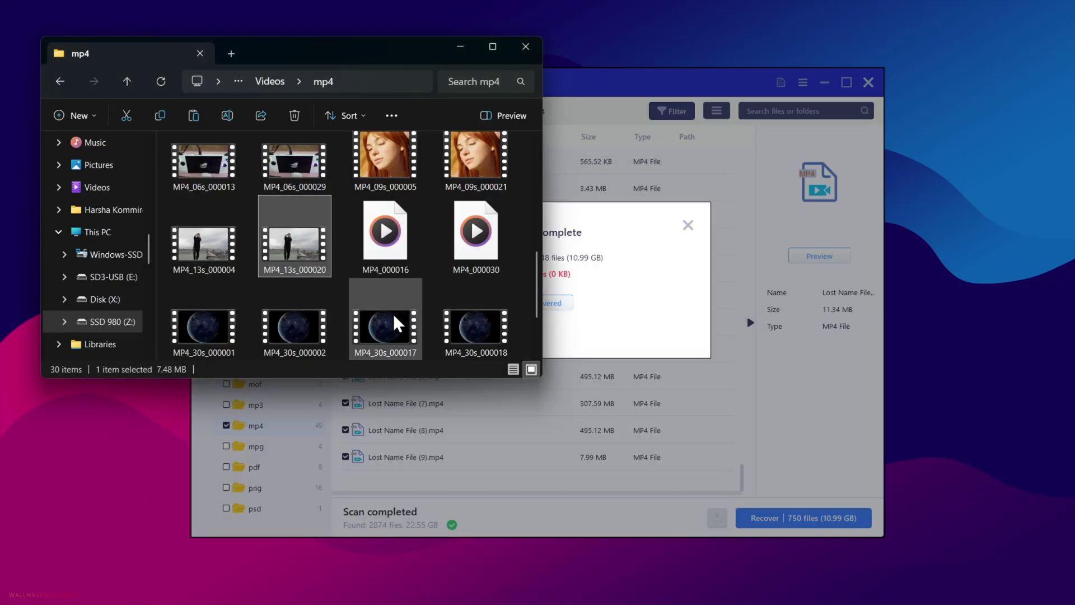
{"action": "scroll", "coordinate": [394, 317], "scroll_direction": "down", "scroll_amount": 2}
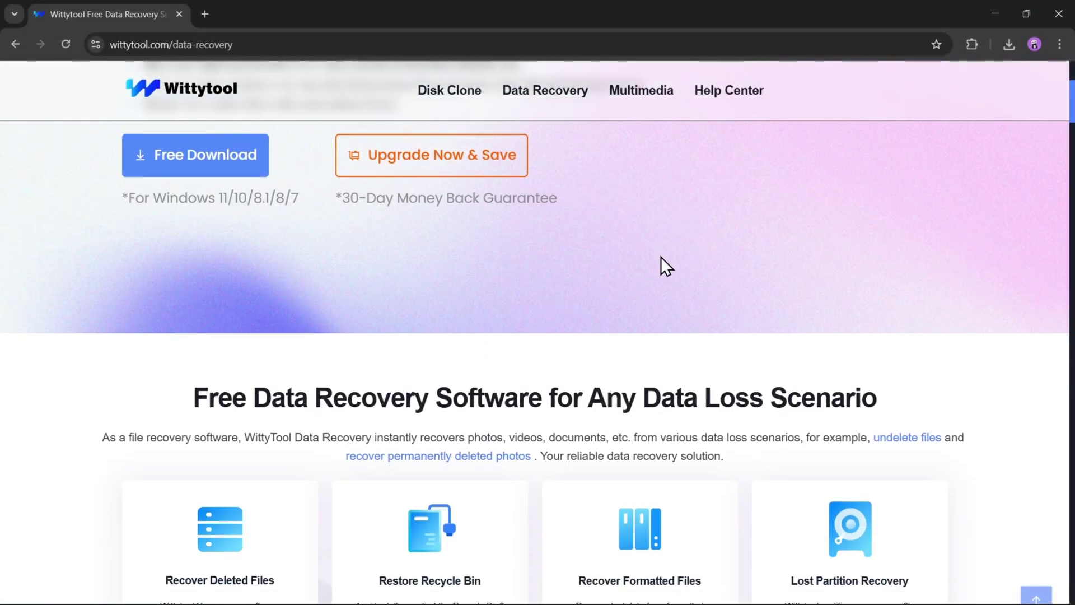
{"action": "scroll", "coordinate": [666, 274], "scroll_direction": "down", "scroll_amount": 20}
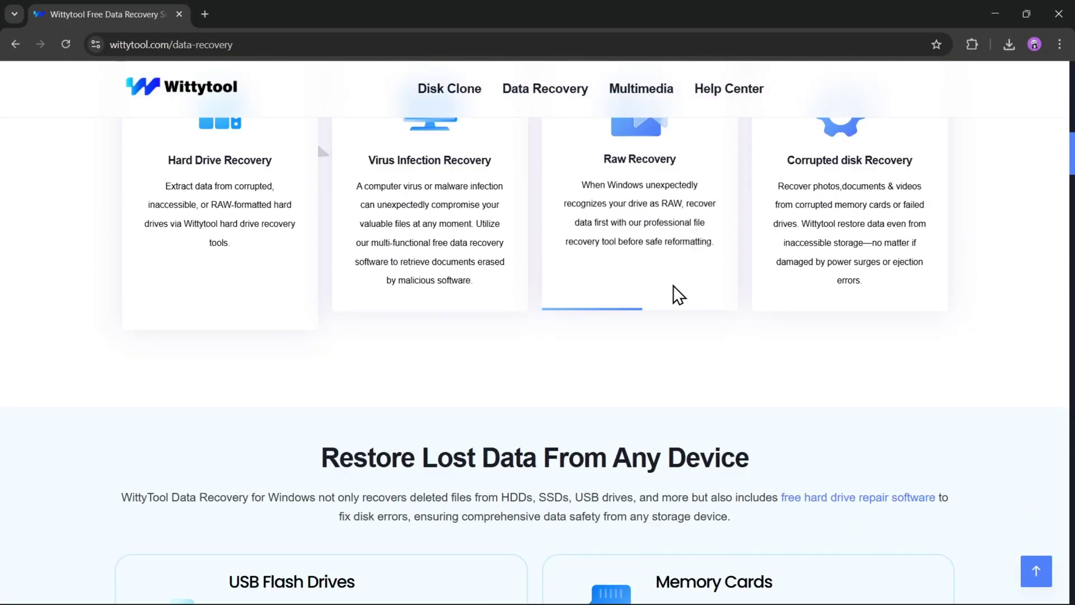
{"action": "scroll", "coordinate": [670, 291], "scroll_direction": "down", "scroll_amount": 5}
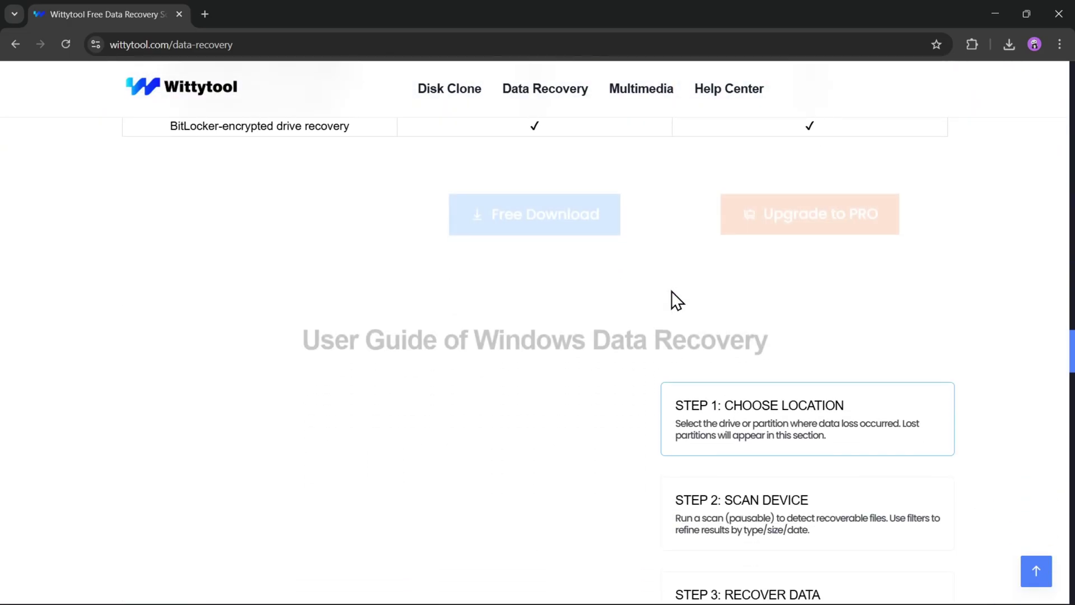
{"action": "scroll", "coordinate": [671, 291], "scroll_direction": "up", "scroll_amount": 7}
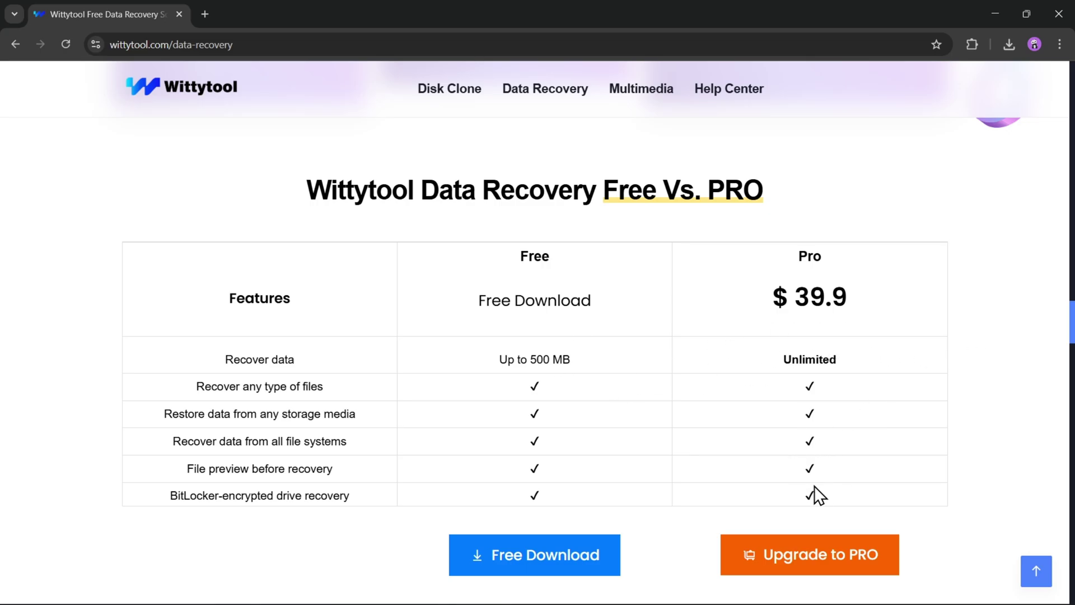
{"action": "scroll", "coordinate": [636, 370], "scroll_direction": "down", "scroll_amount": 1}
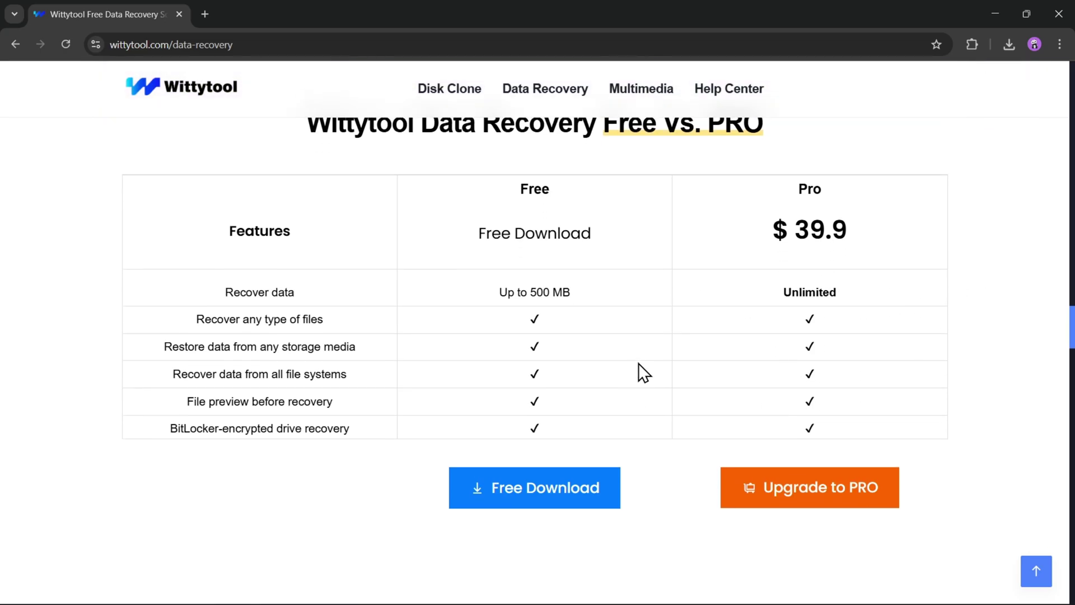
{"action": "scroll", "coordinate": [639, 372], "scroll_direction": "up", "scroll_amount": 1}
{"action": "scroll", "coordinate": [588, 361], "scroll_direction": "up", "scroll_amount": 1}
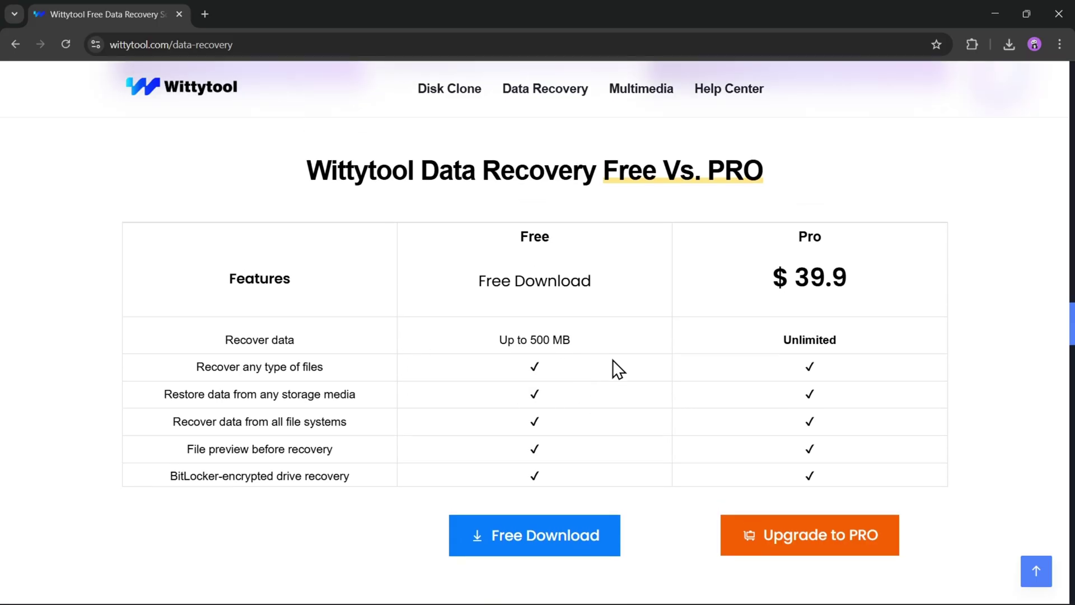
{"action": "scroll", "coordinate": [611, 367], "scroll_direction": "down", "scroll_amount": 1}
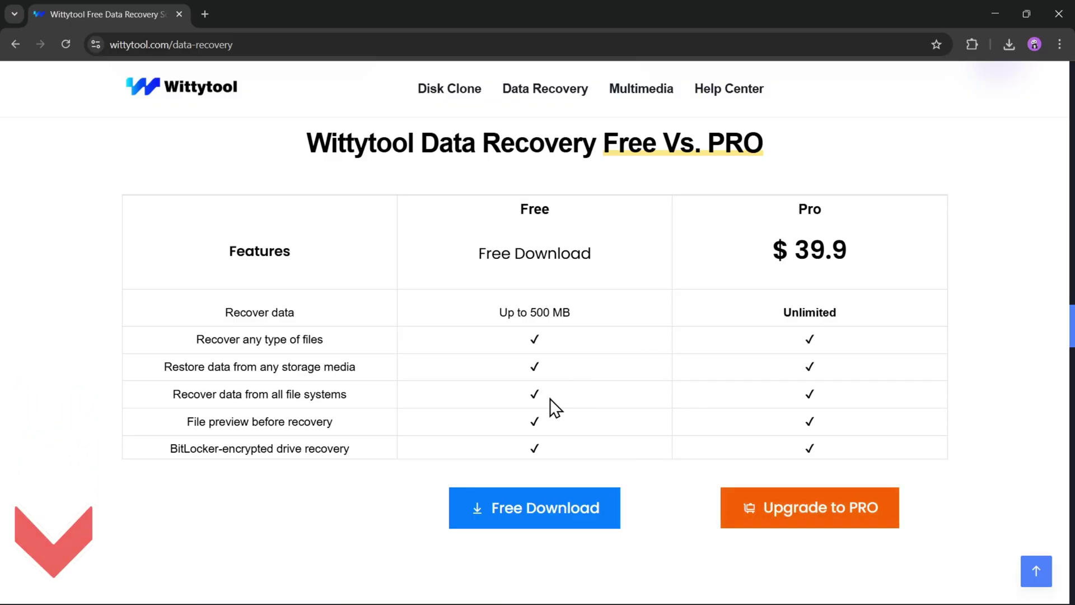
{"action": "scroll", "coordinate": [550, 398], "scroll_direction": "up", "scroll_amount": 15}
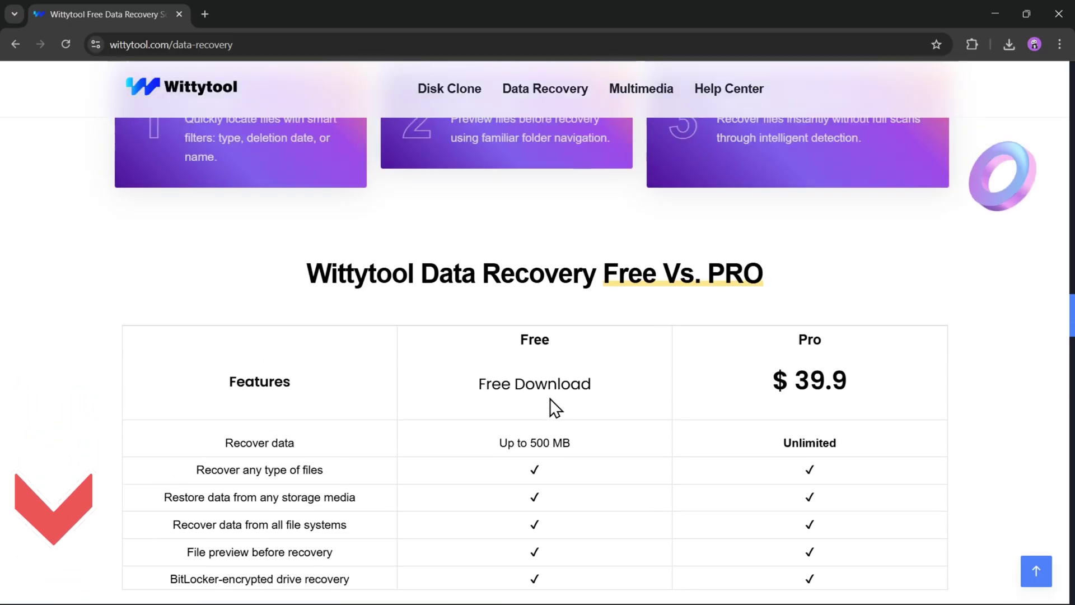
{"action": "scroll", "coordinate": [550, 398], "scroll_direction": "up", "scroll_amount": 20}
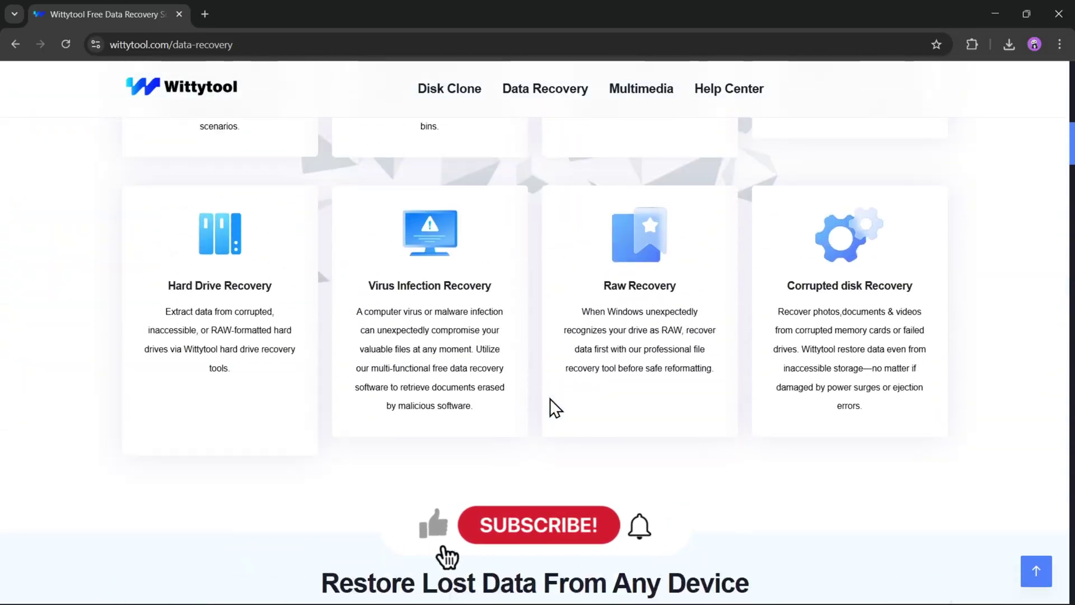